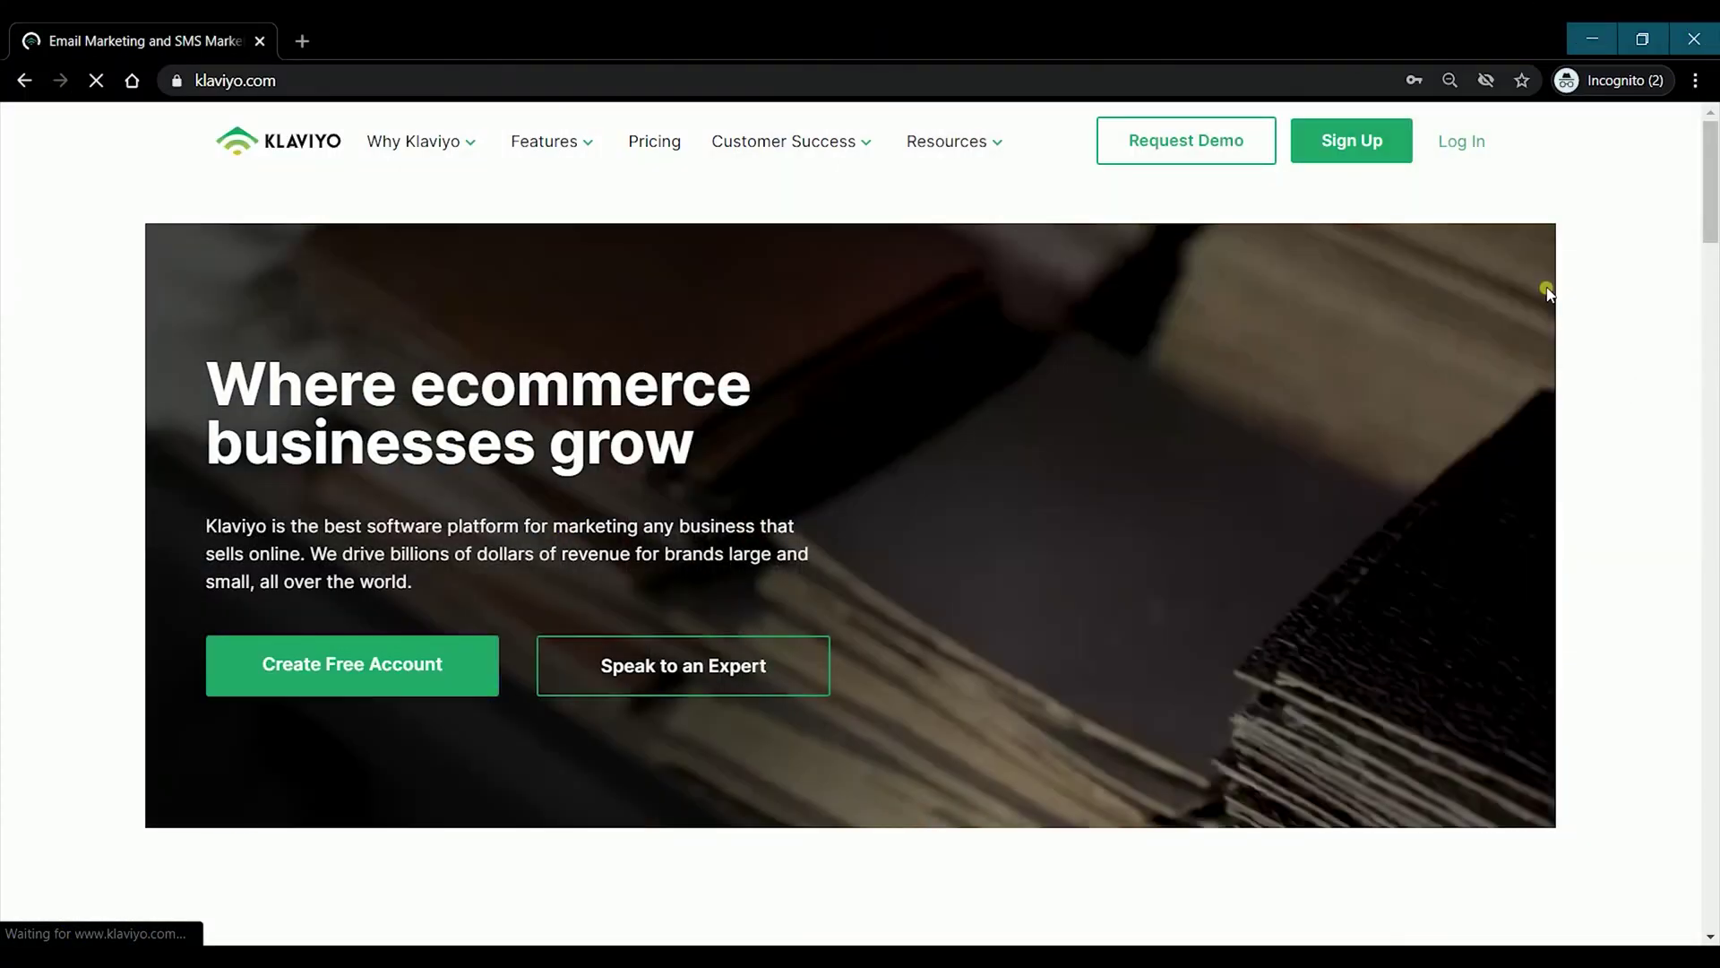
Sign in to Klaviyo, glance at the Shopify admin and storefront tabs, then return to the dashboard
{"action": "left_click", "coordinate": [1468, 148]}
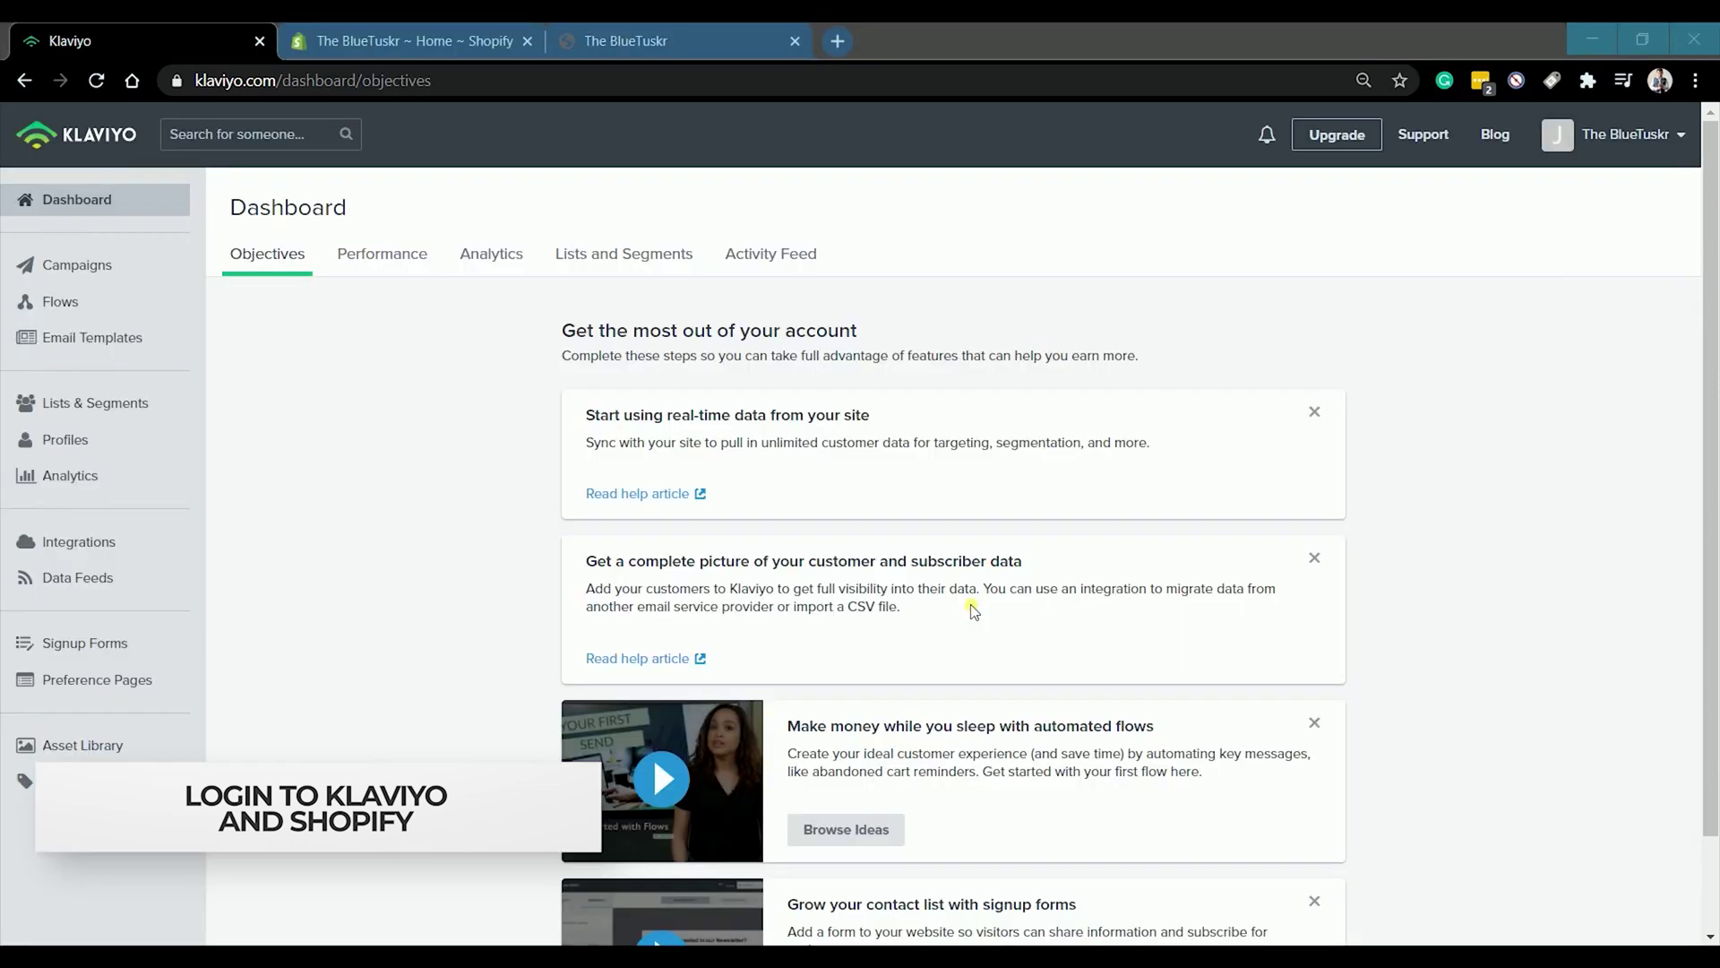
{"action": "left_click", "coordinate": [431, 484]}
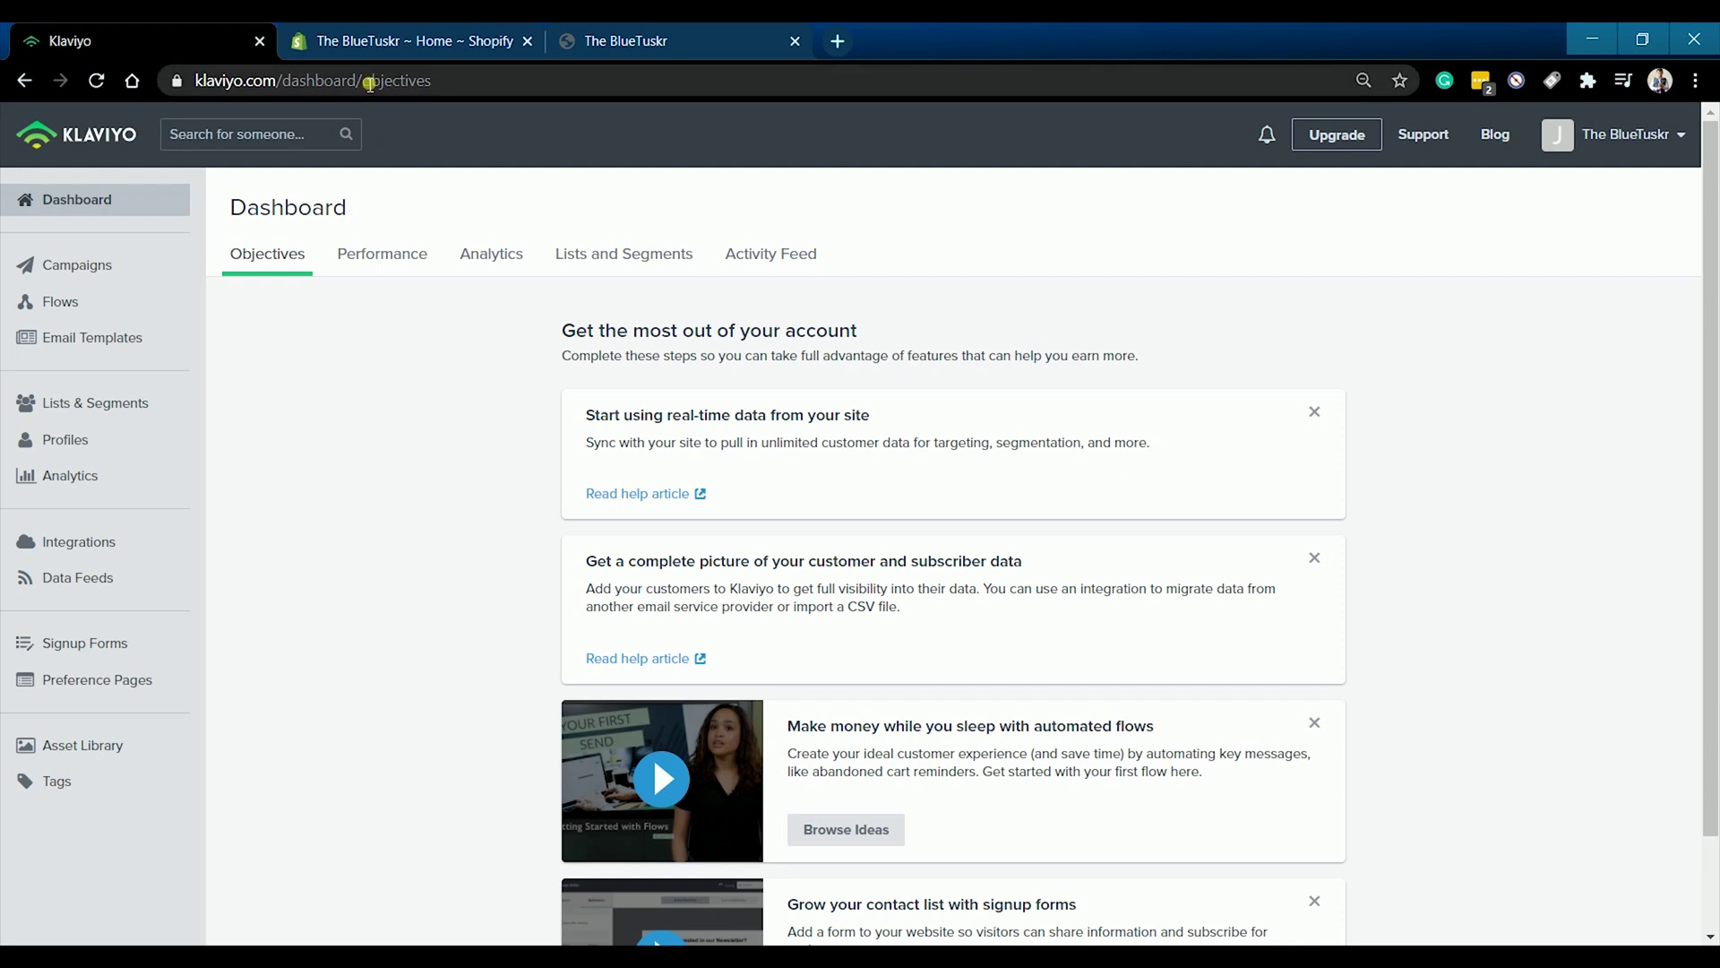
{"action": "left_click", "coordinate": [380, 42]}
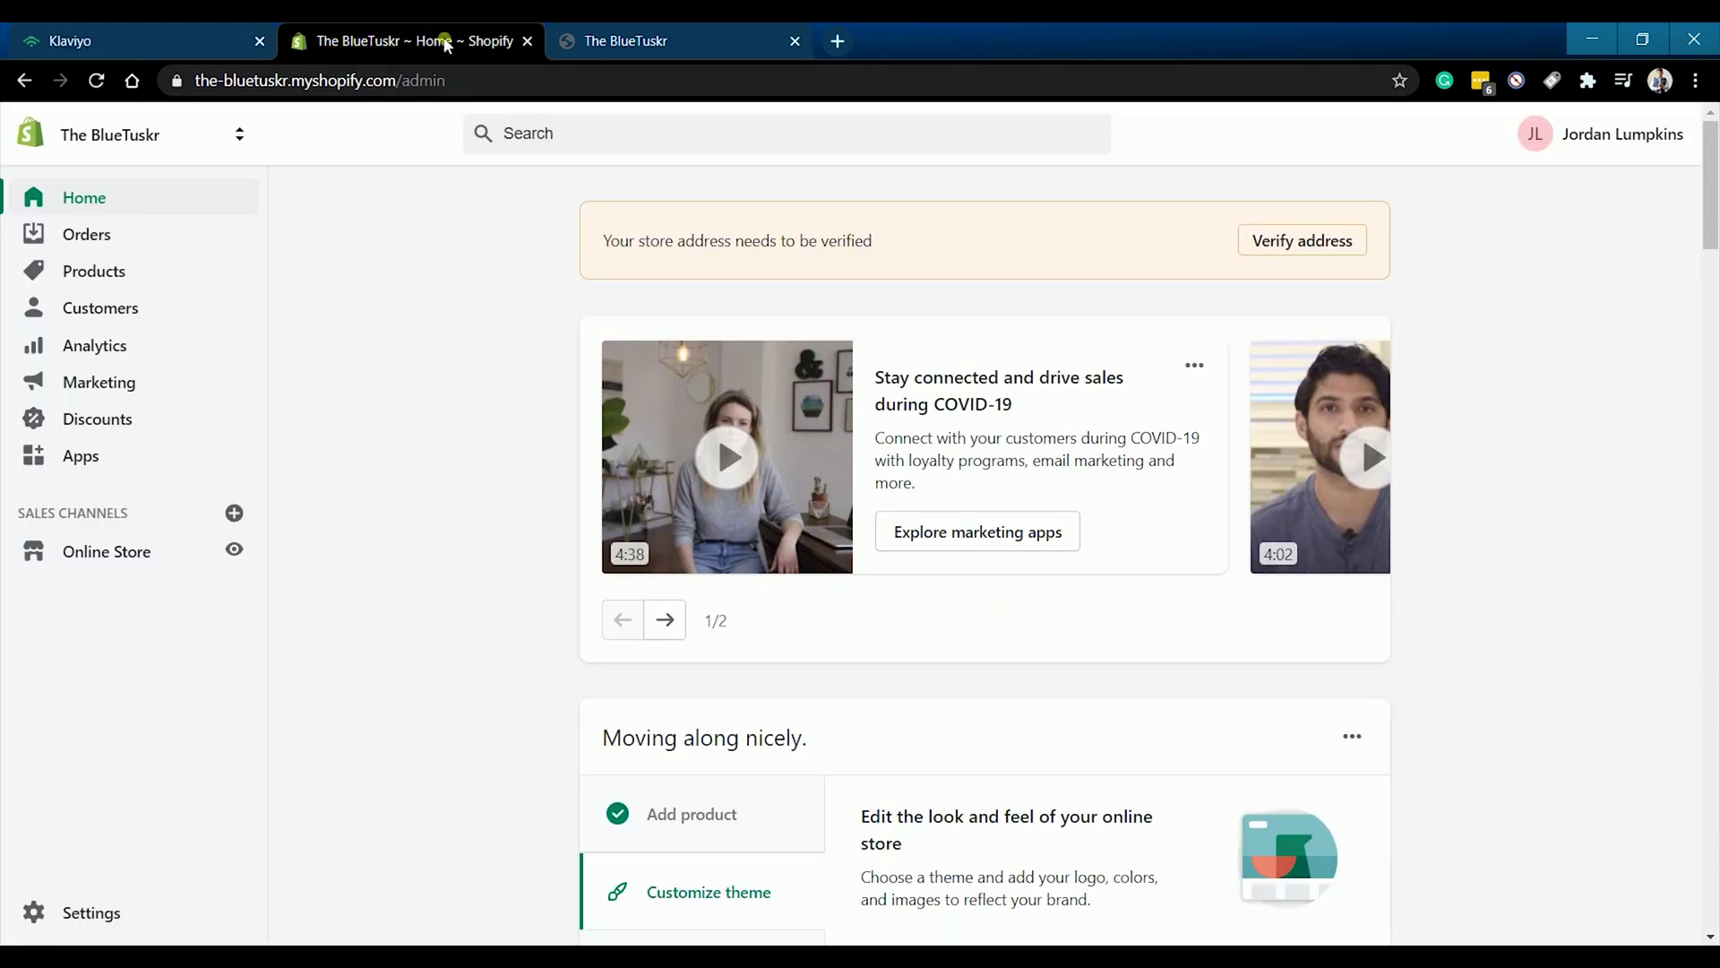
{"action": "left_click", "coordinate": [596, 34]}
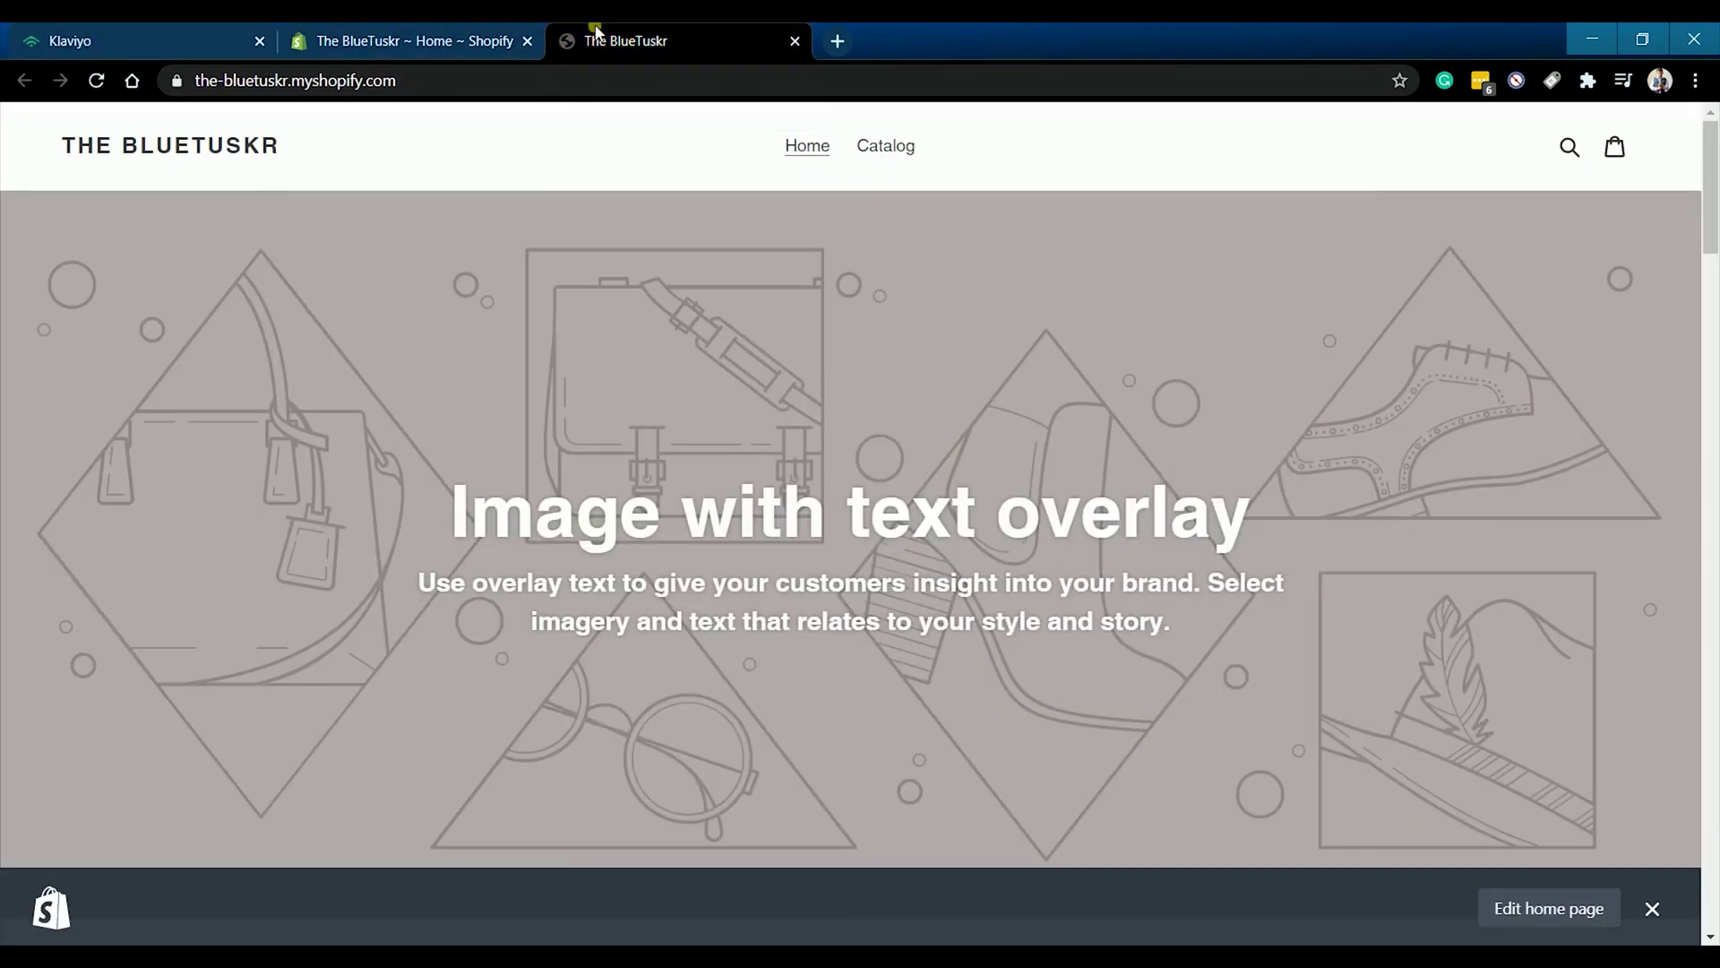
{"action": "left_click", "coordinate": [122, 34]}
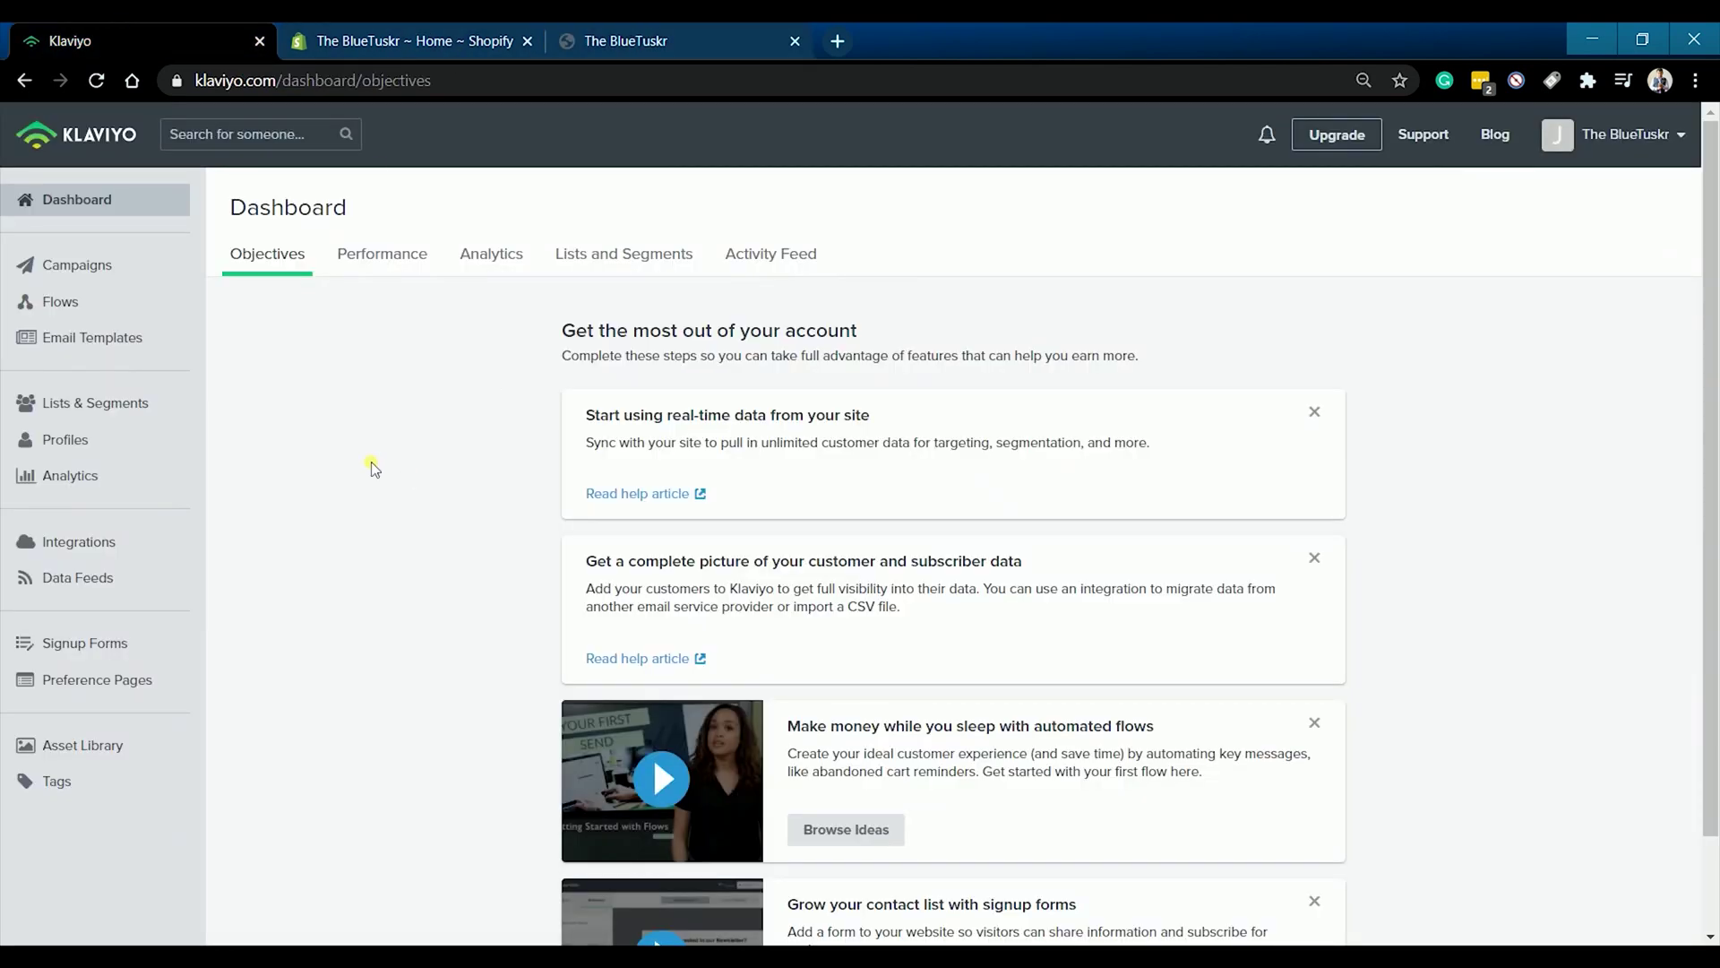
Open Integrations, check the enabled ones, then filter all integrations by the name 'Shop'
{"action": "left_click", "coordinate": [107, 561]}
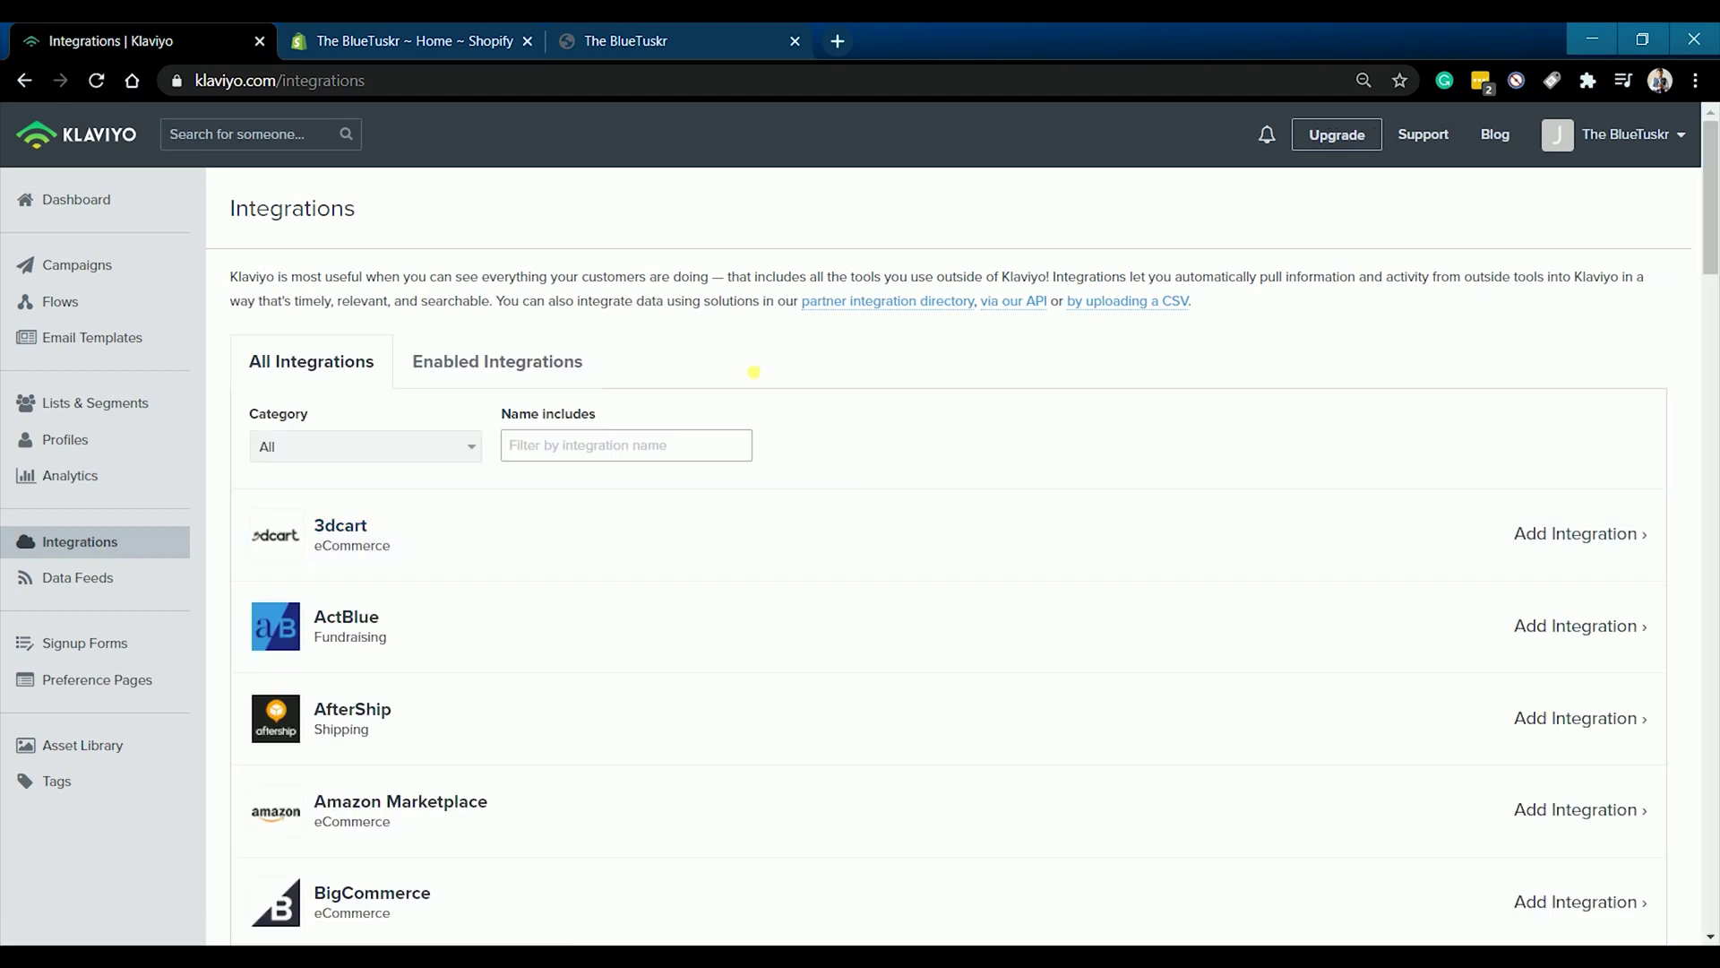
{"action": "left_click", "coordinate": [486, 368]}
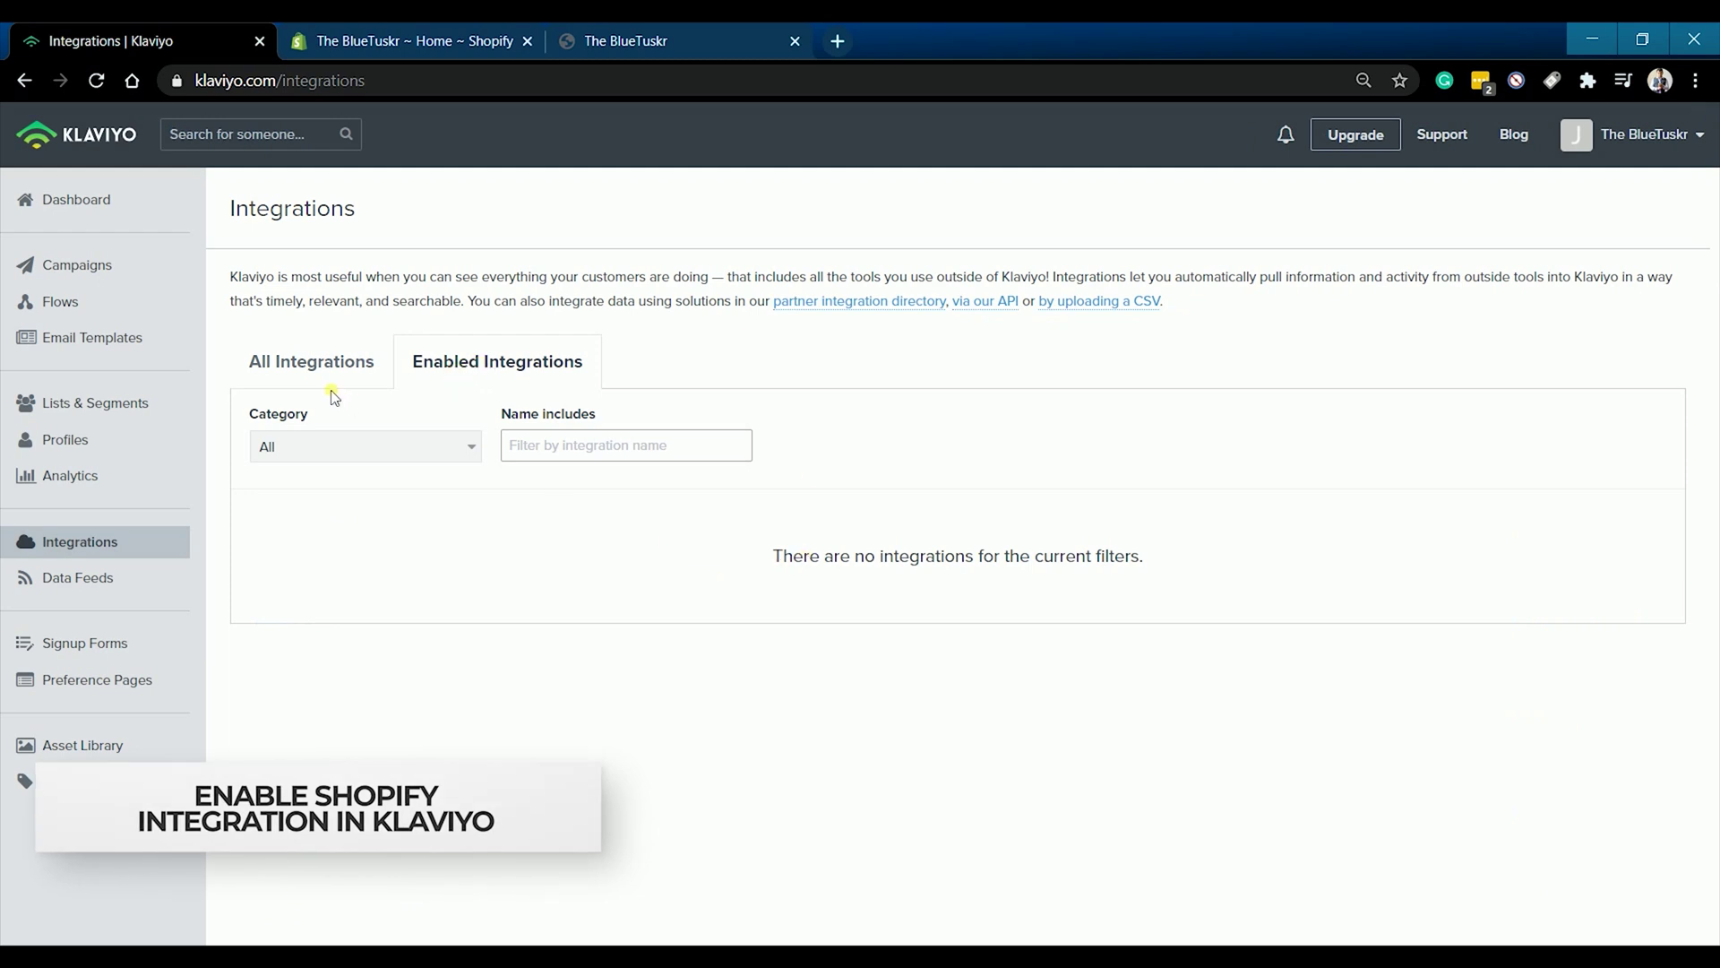
{"action": "left_click", "coordinate": [309, 366]}
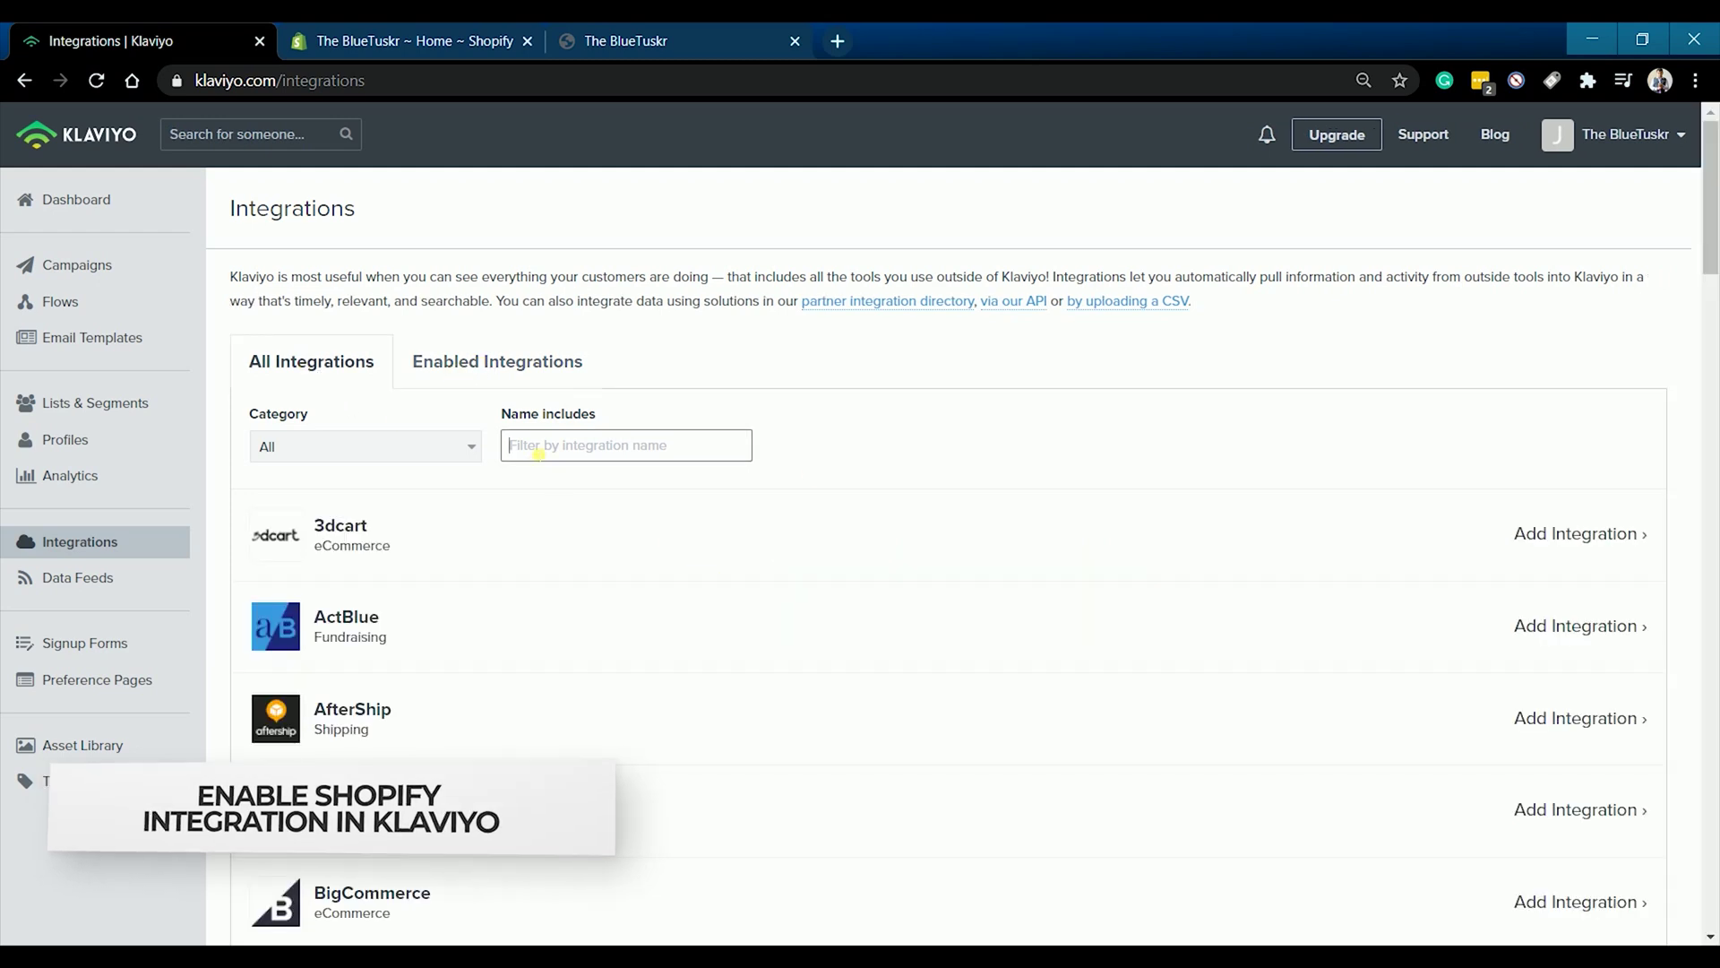
{"action": "left_click", "coordinate": [538, 448]}
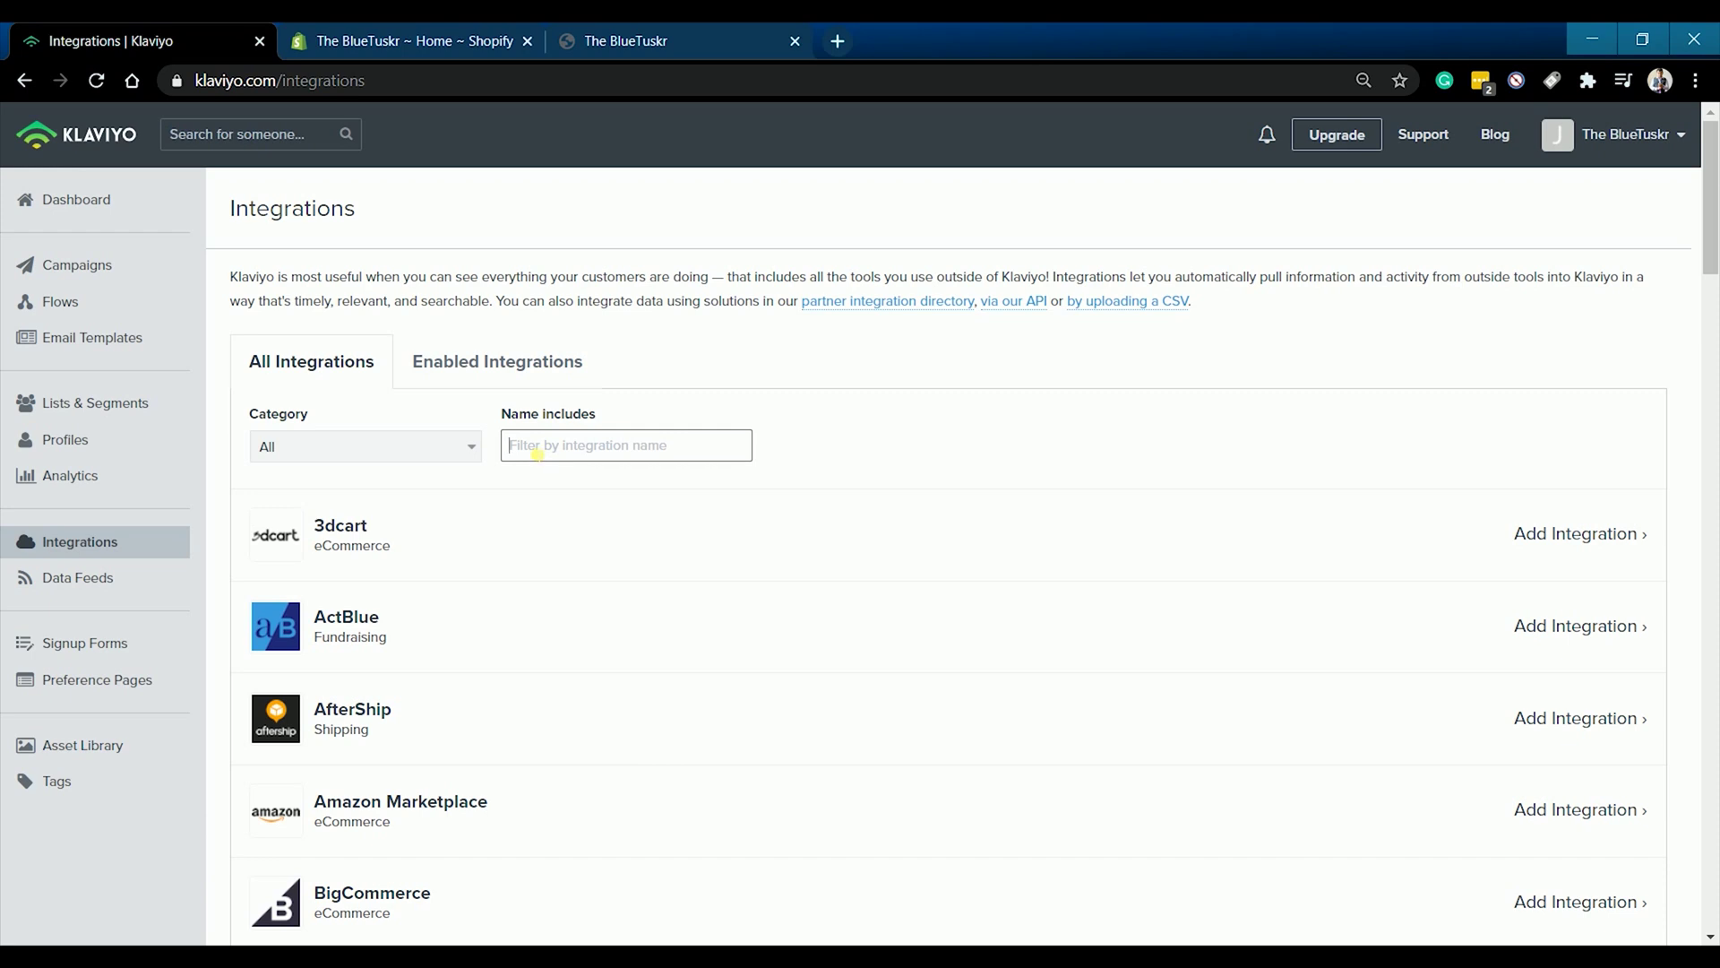
{"action": "type", "text": "Shopi"}
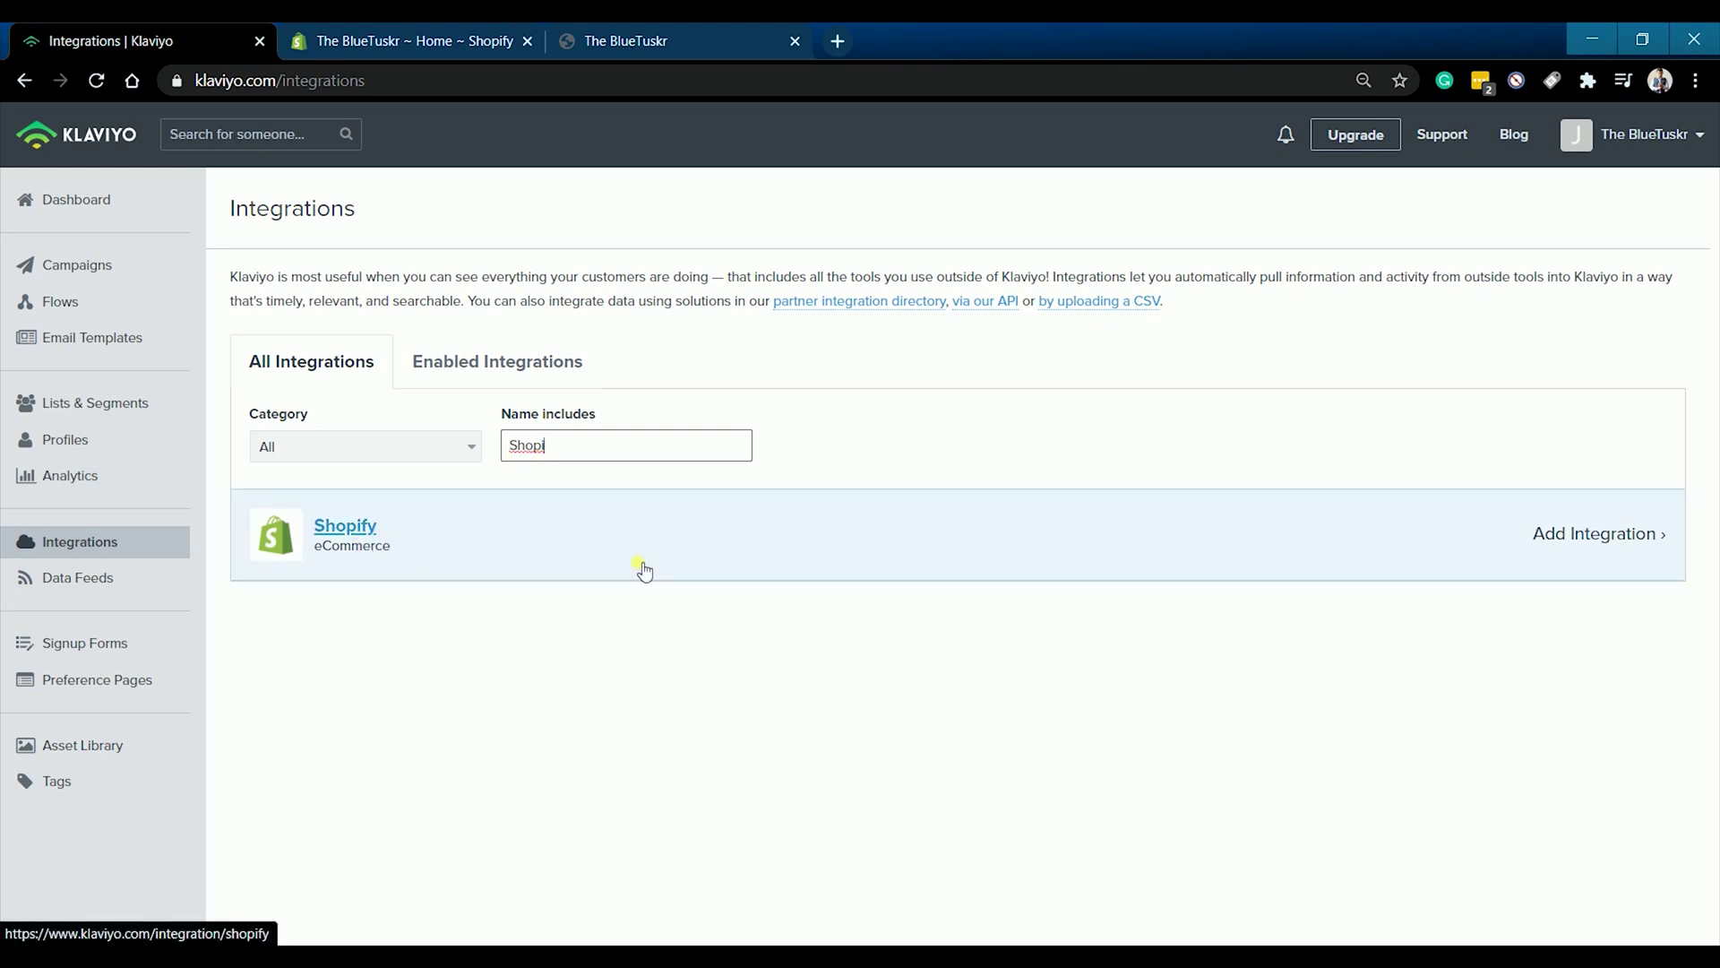
Start adding the Shopify integration, toggling email subscriber collection on and back off
{"action": "left_click", "coordinate": [1609, 535]}
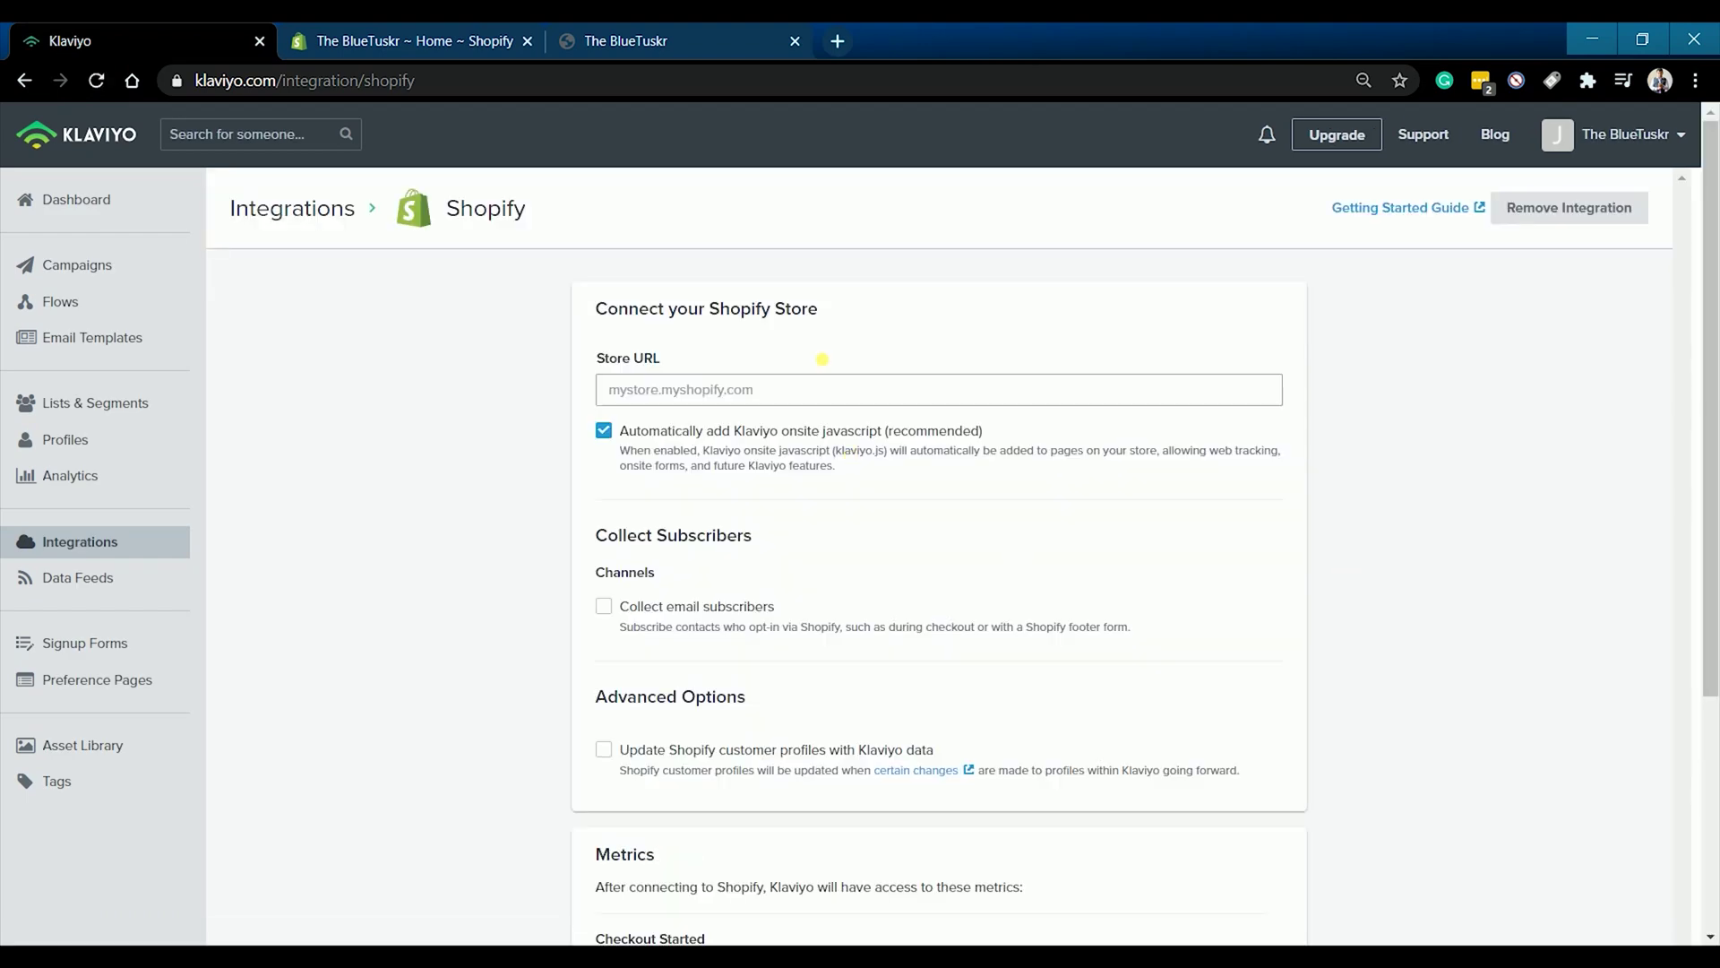
{"action": "left_click", "coordinate": [603, 625]}
{"action": "left_click", "coordinate": [604, 630]}
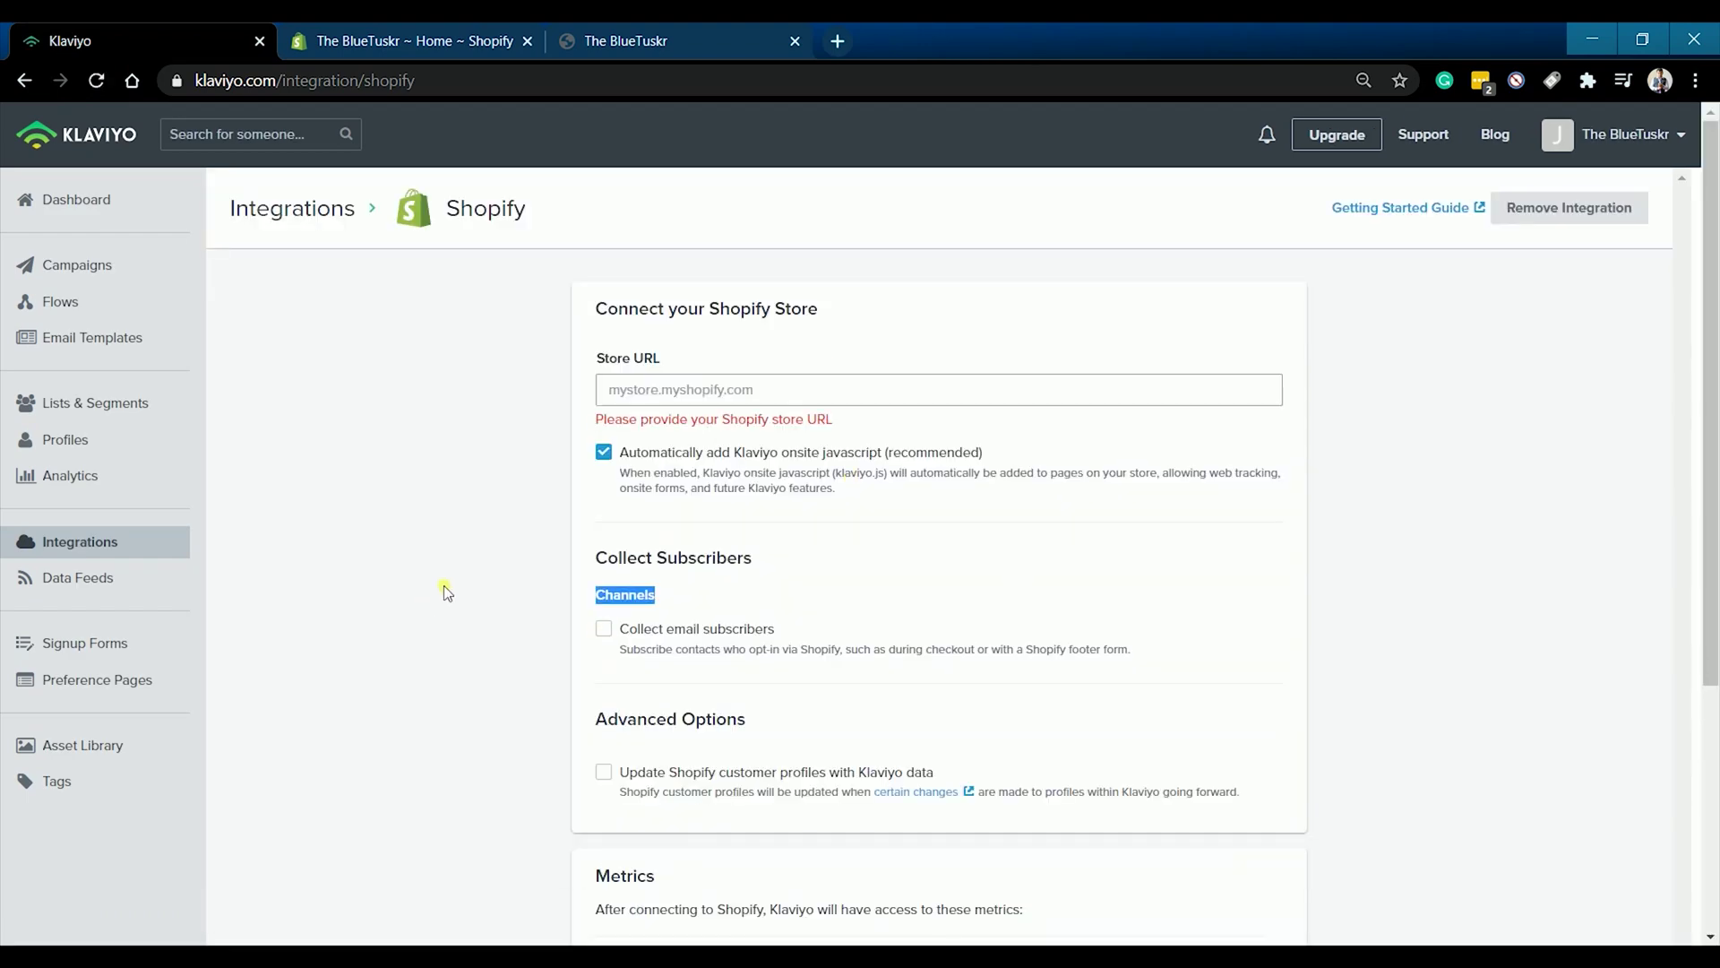
{"action": "left_click", "coordinate": [599, 36]}
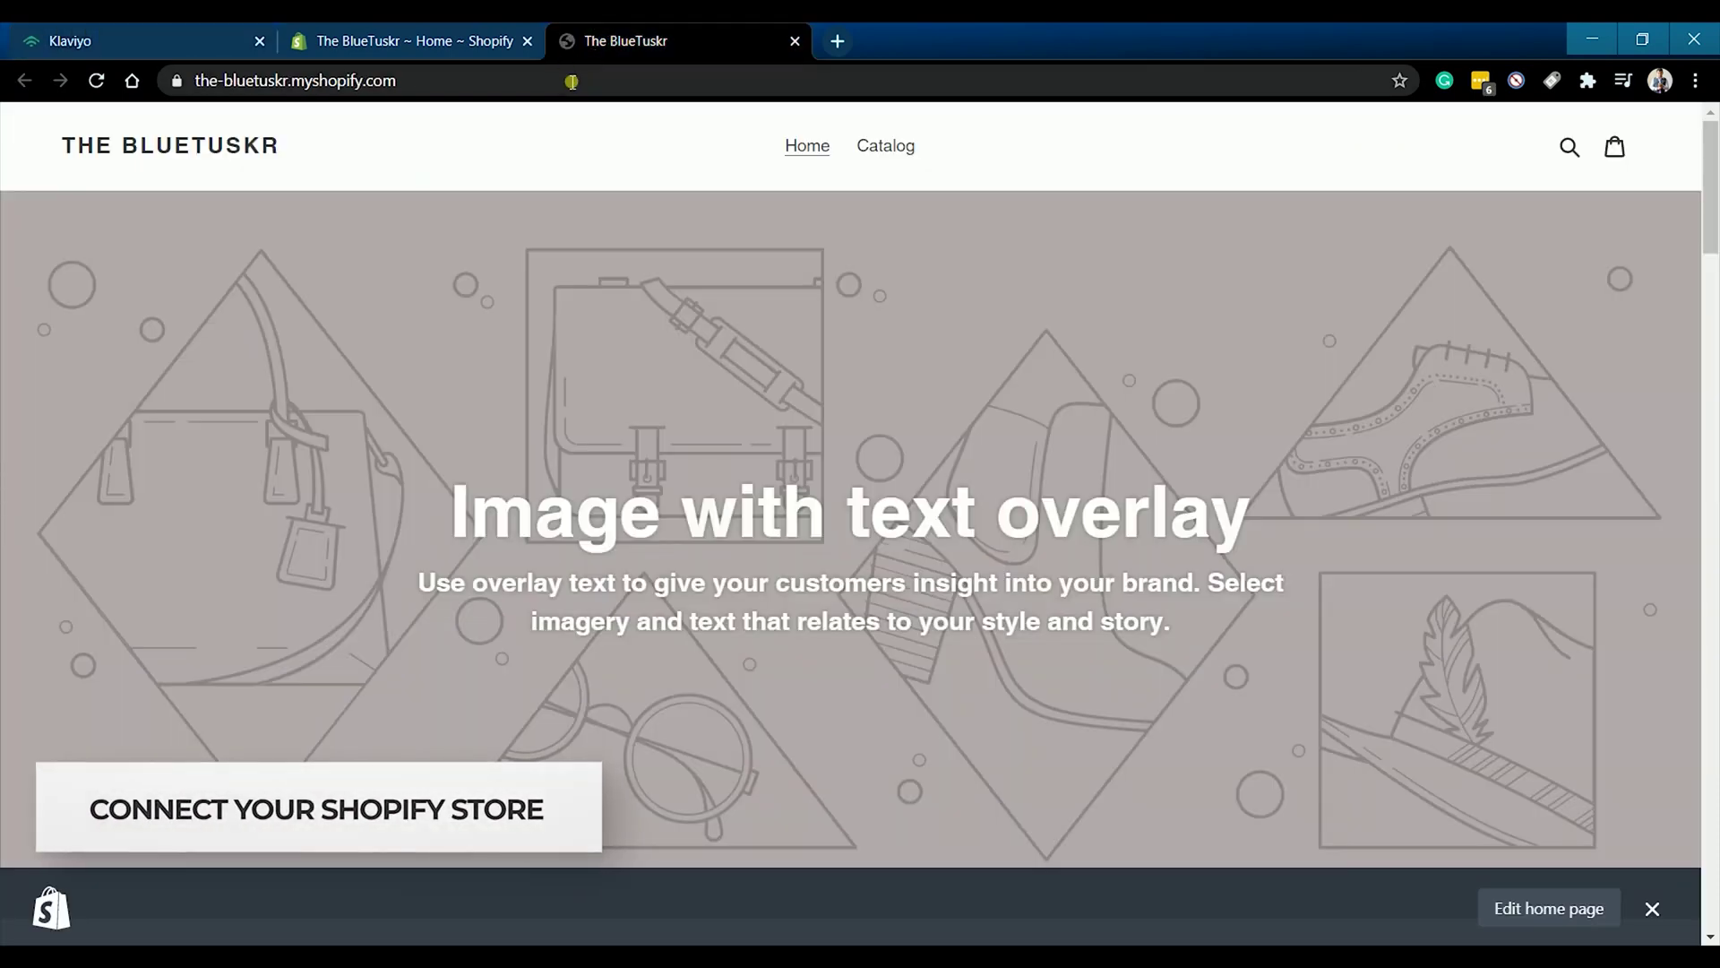
{"action": "left_click", "coordinate": [575, 82]}
{"action": "key", "text": "ctrl+c"}
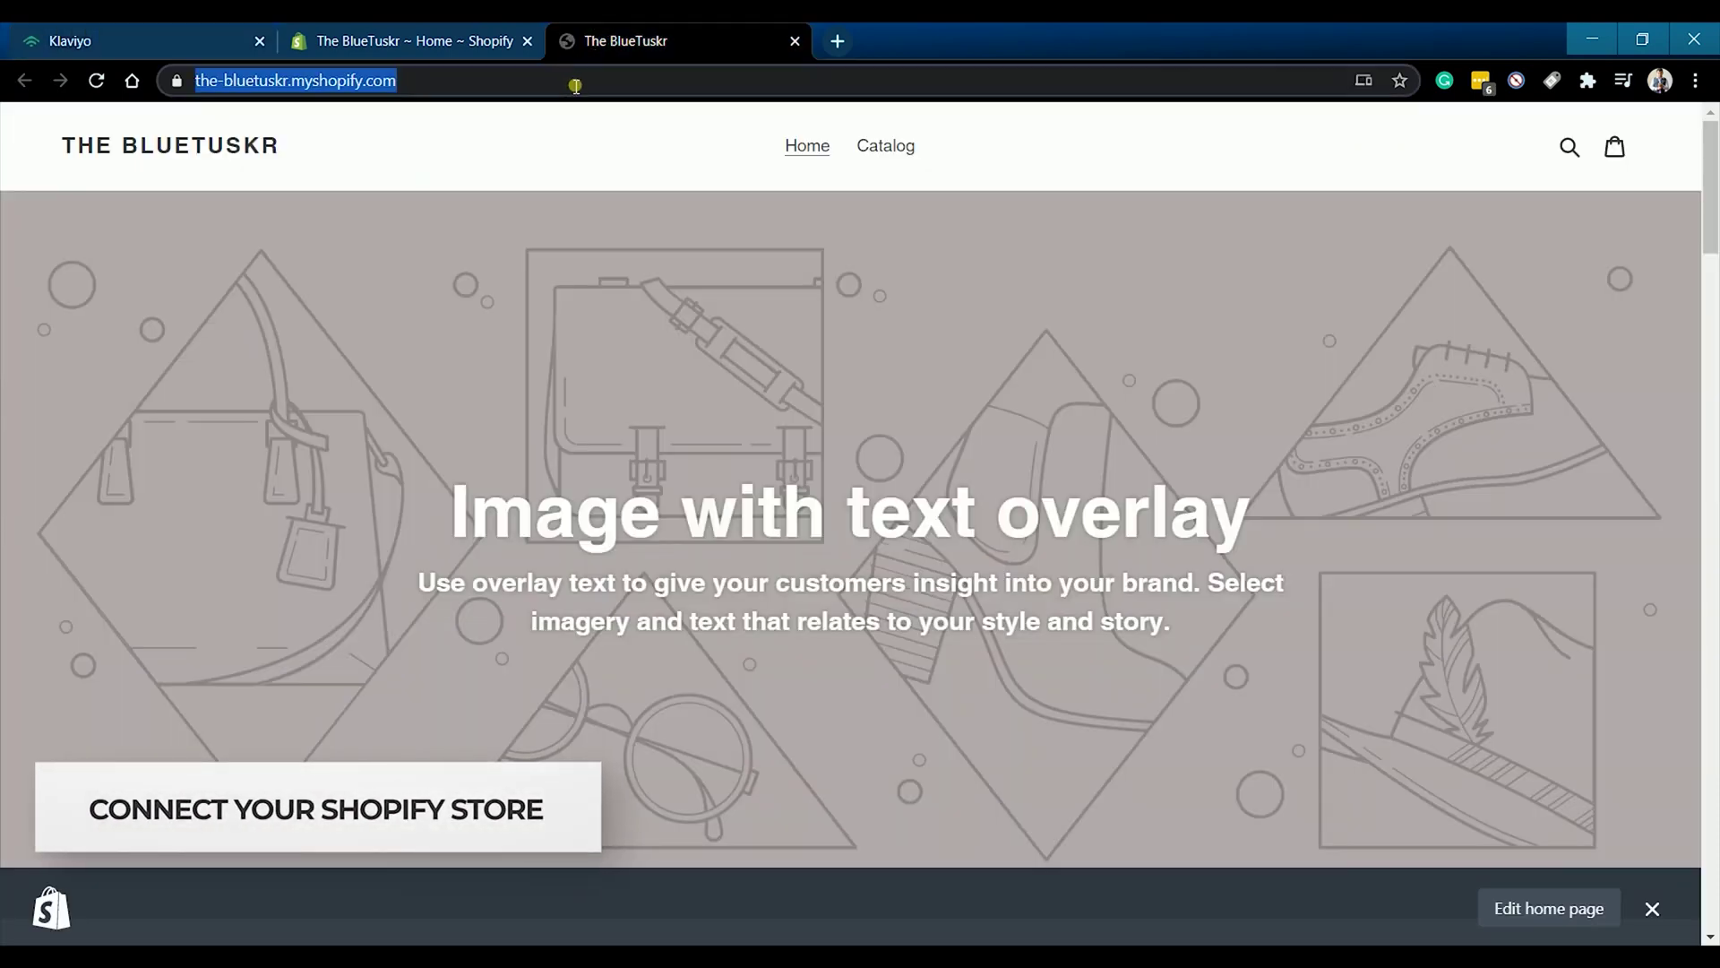
{"action": "left_click", "coordinate": [200, 32]}
{"action": "left_click", "coordinate": [721, 395]}
{"action": "key", "text": "ctrl+v"}
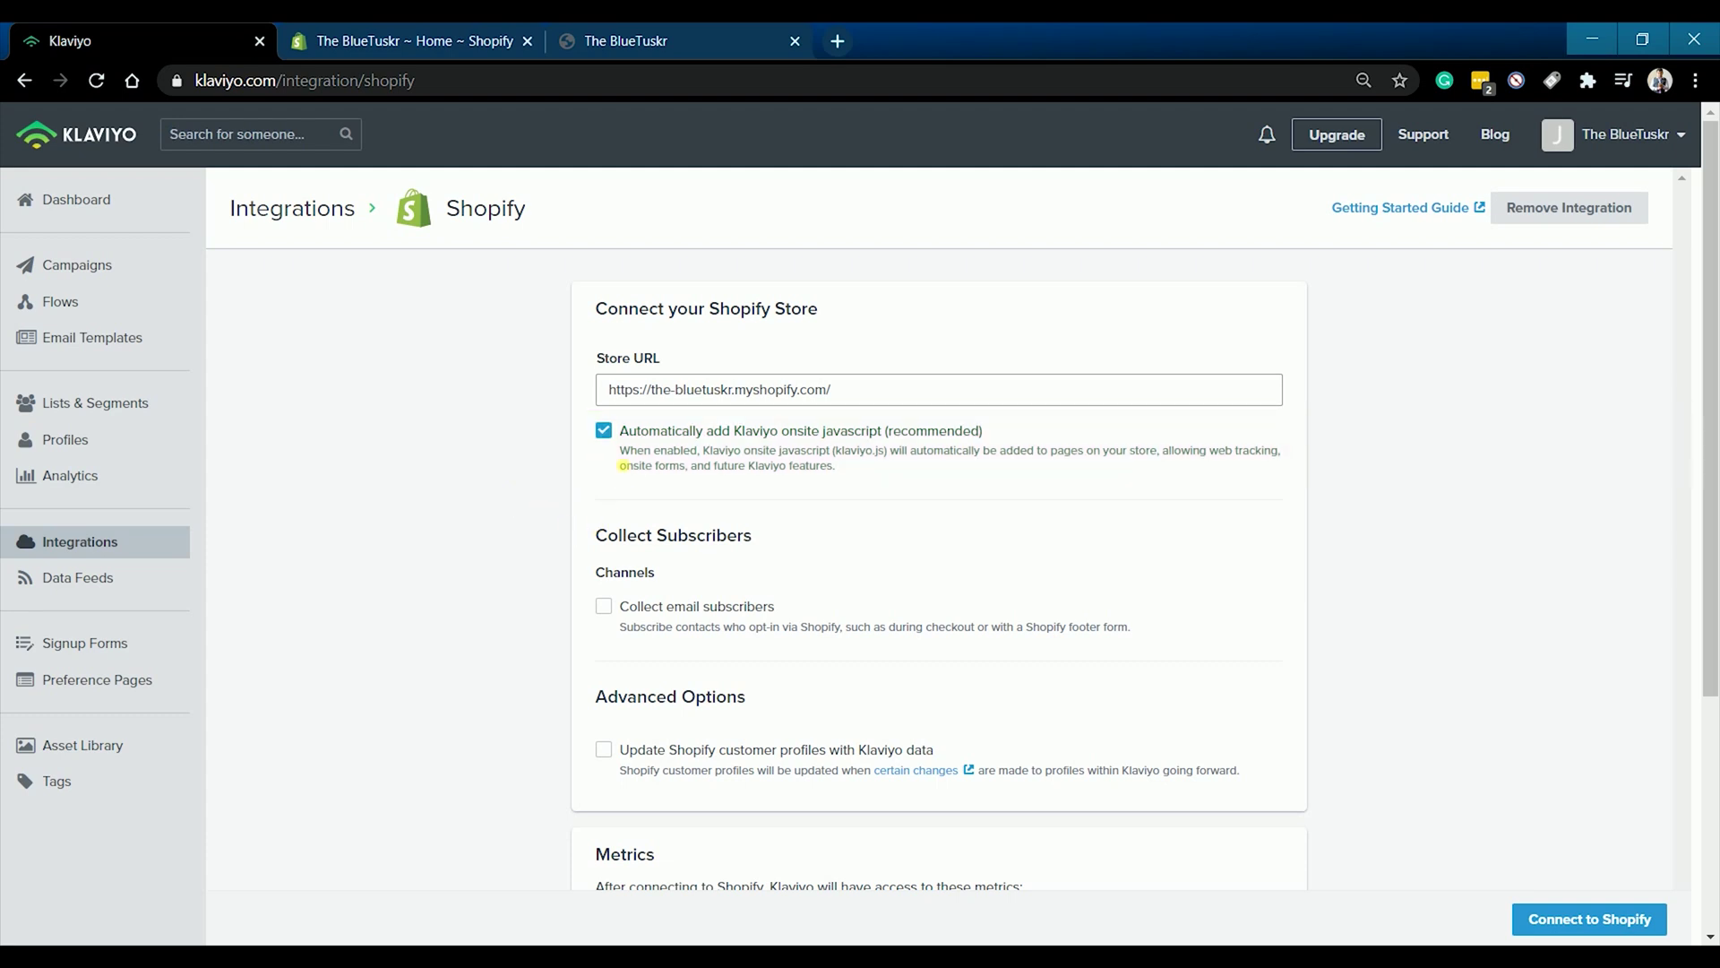
Turn on email subscriber collection, sending new subscribers to the Newsletter list
{"action": "left_click", "coordinate": [604, 609]}
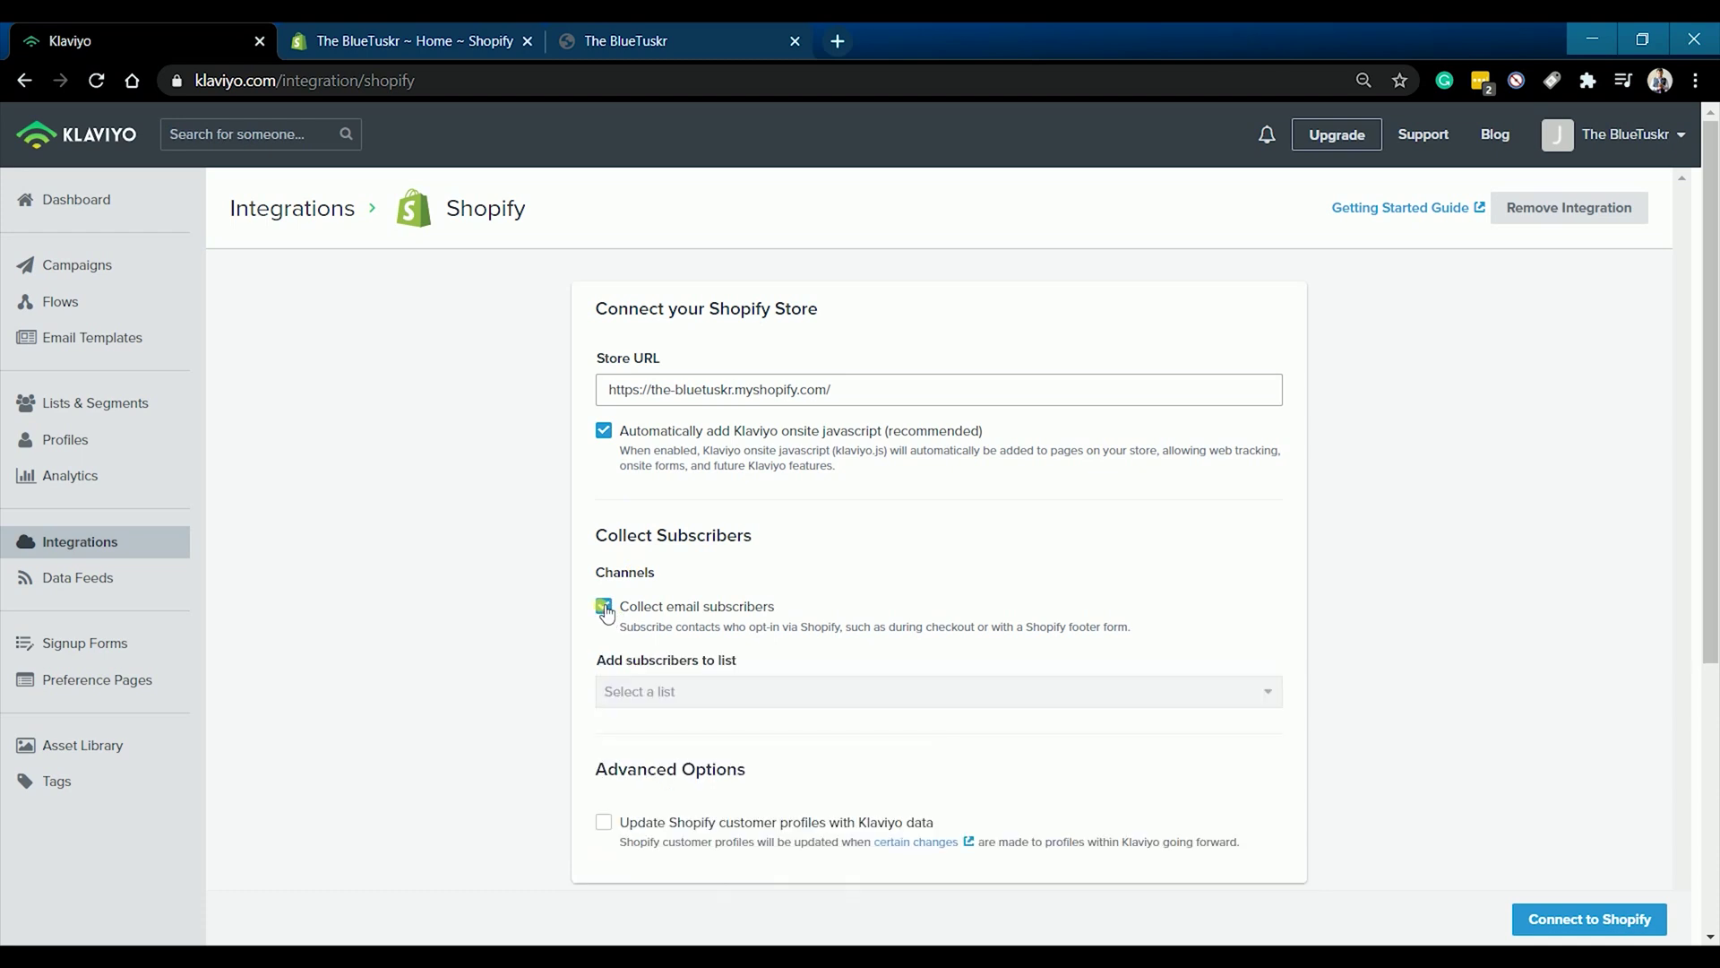
{"action": "left_click", "coordinate": [668, 694]}
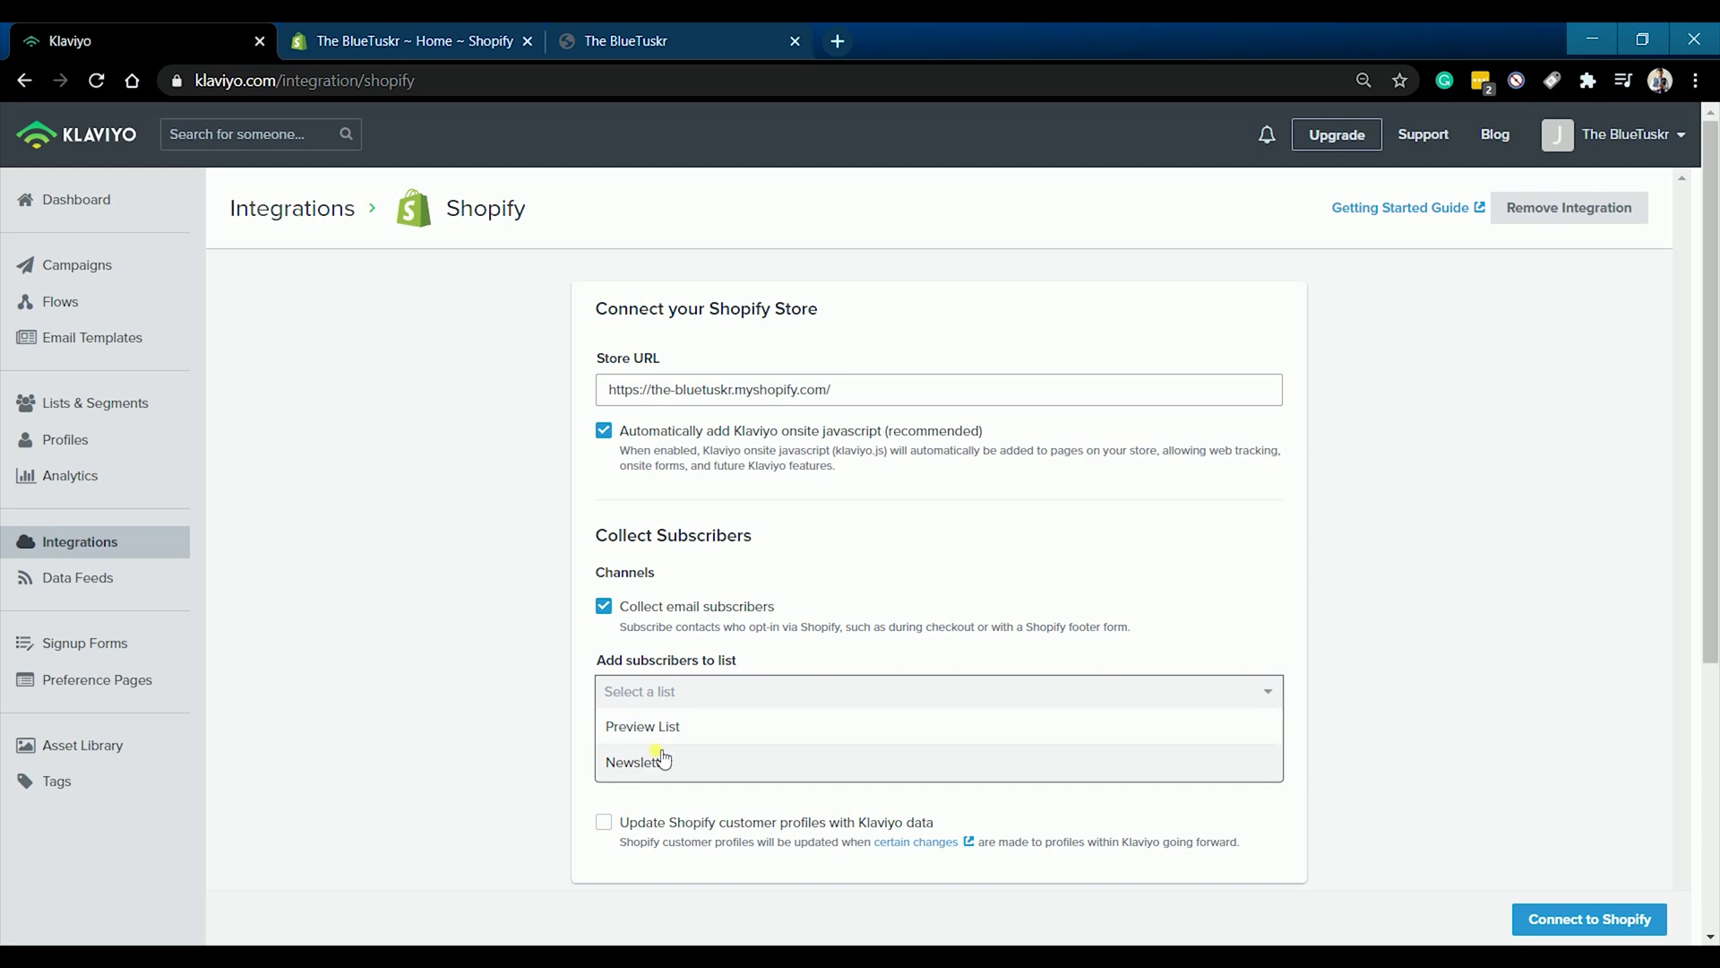
{"action": "left_click", "coordinate": [662, 764]}
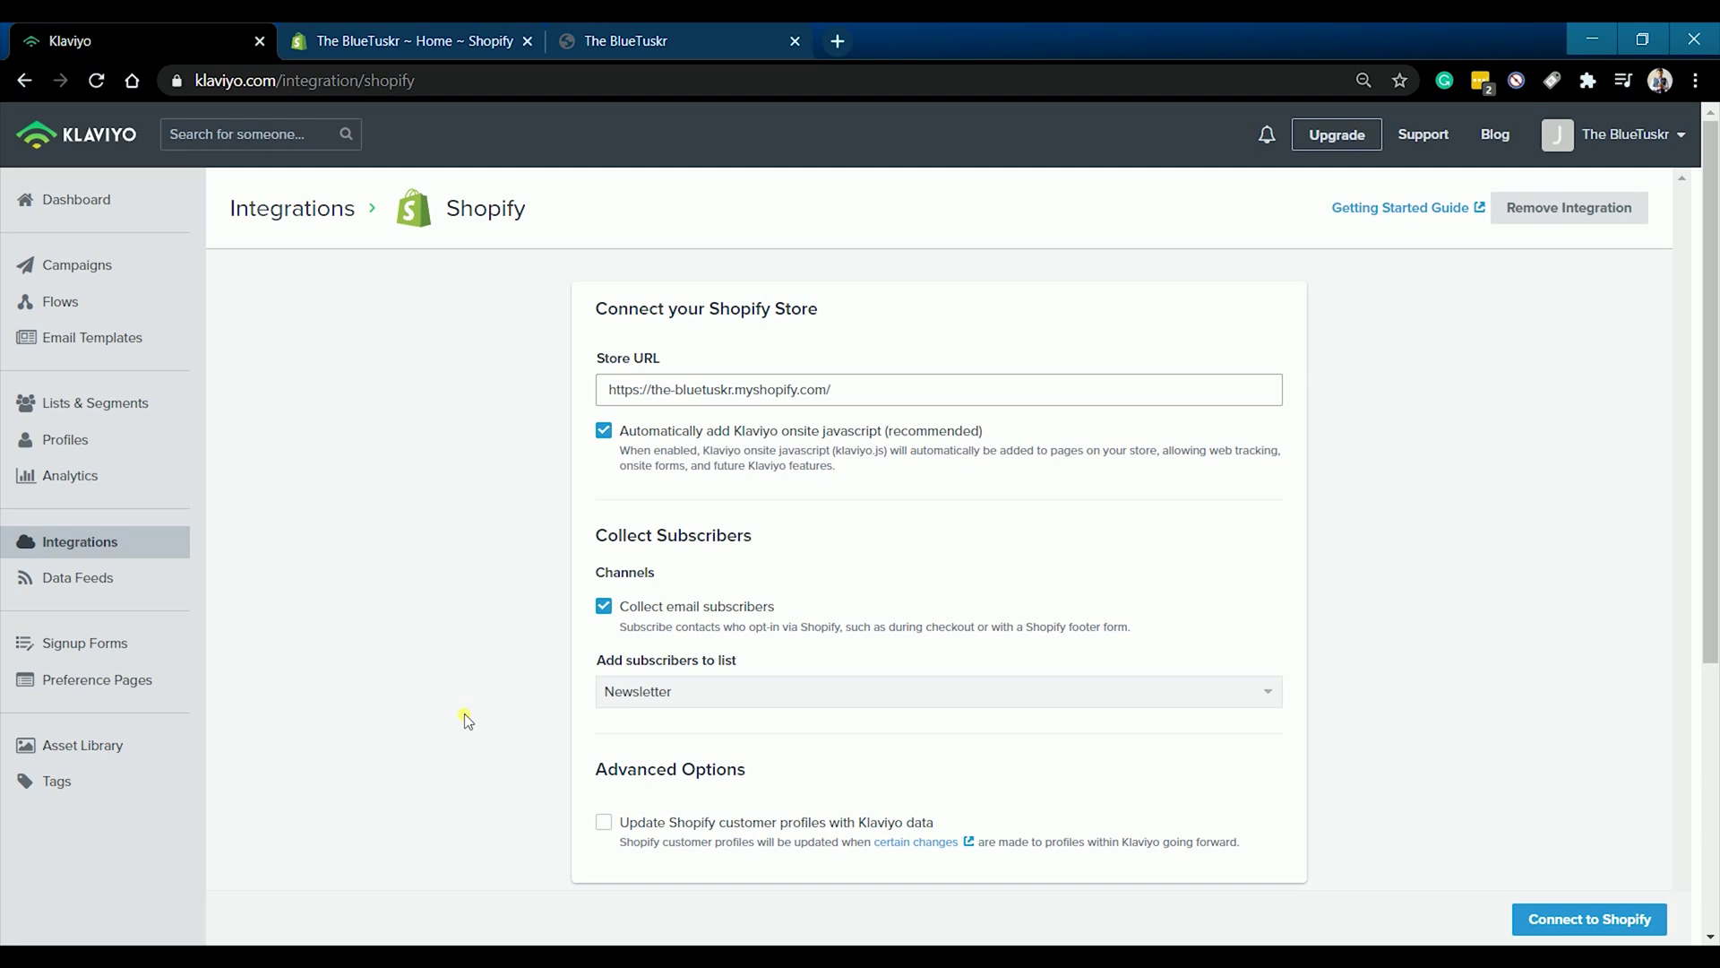
Enable updating Shopify customer profiles with Klaviyo data, keeping 'No, I don't sell to customers within the EU'
{"action": "scroll", "coordinate": [464, 713], "scroll_direction": "down", "scroll_amount": 3}
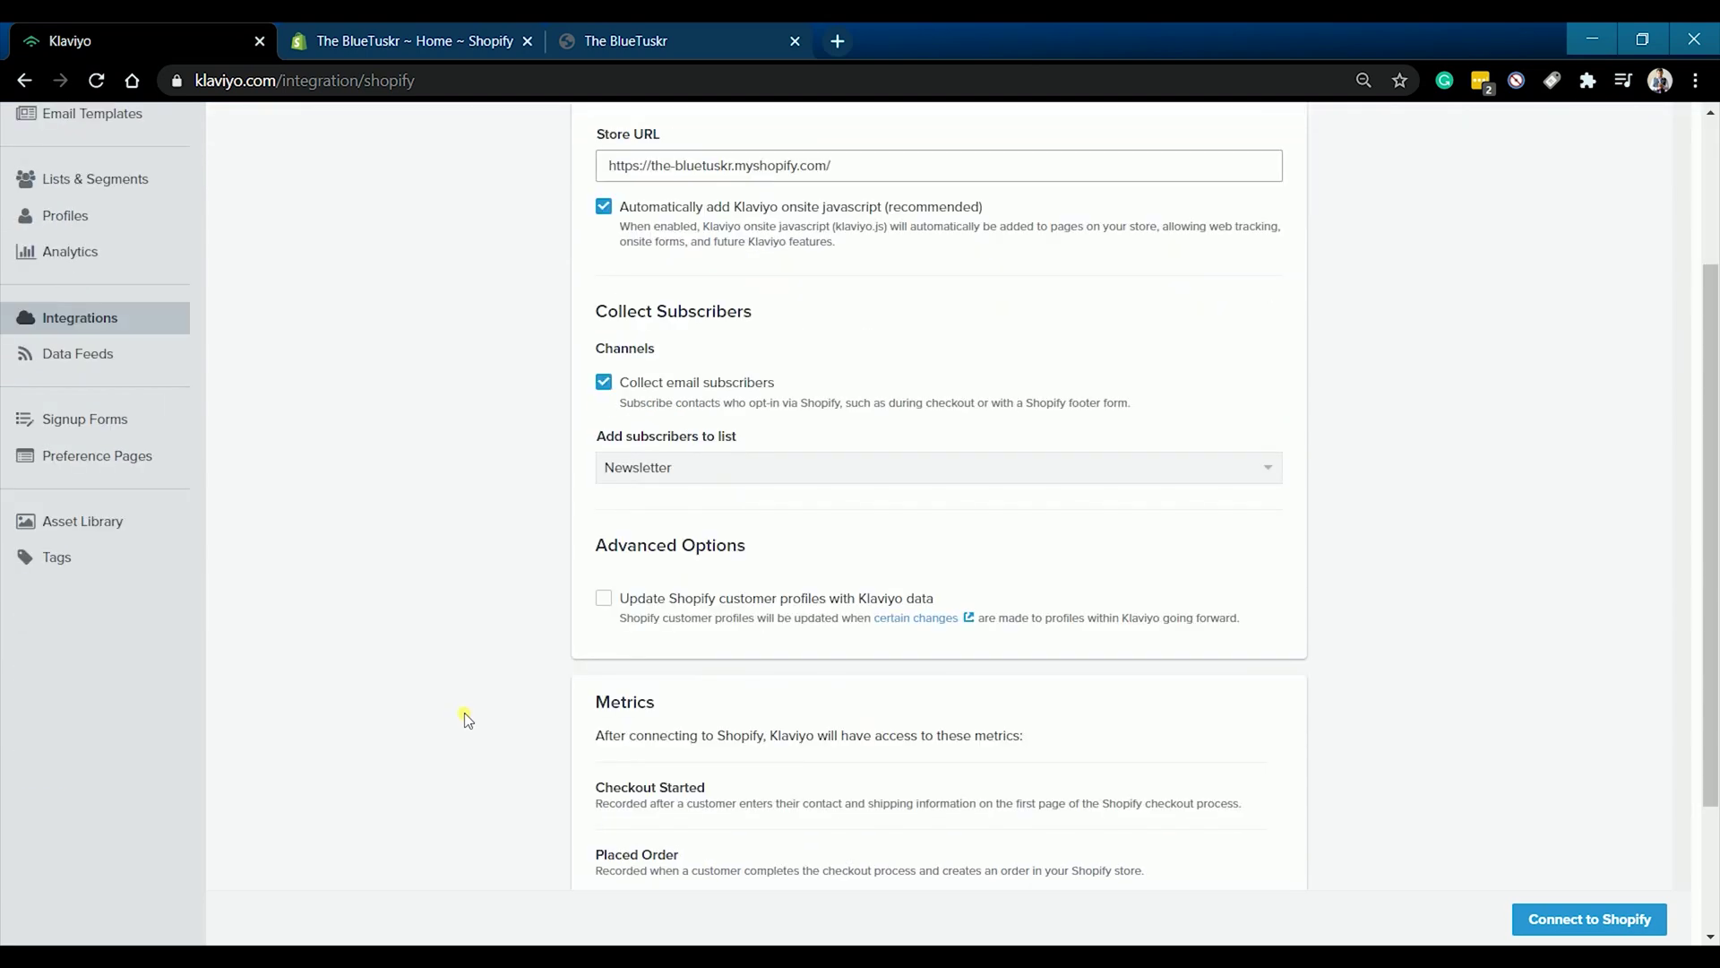
{"action": "scroll", "coordinate": [566, 686], "scroll_direction": "down", "scroll_amount": 1}
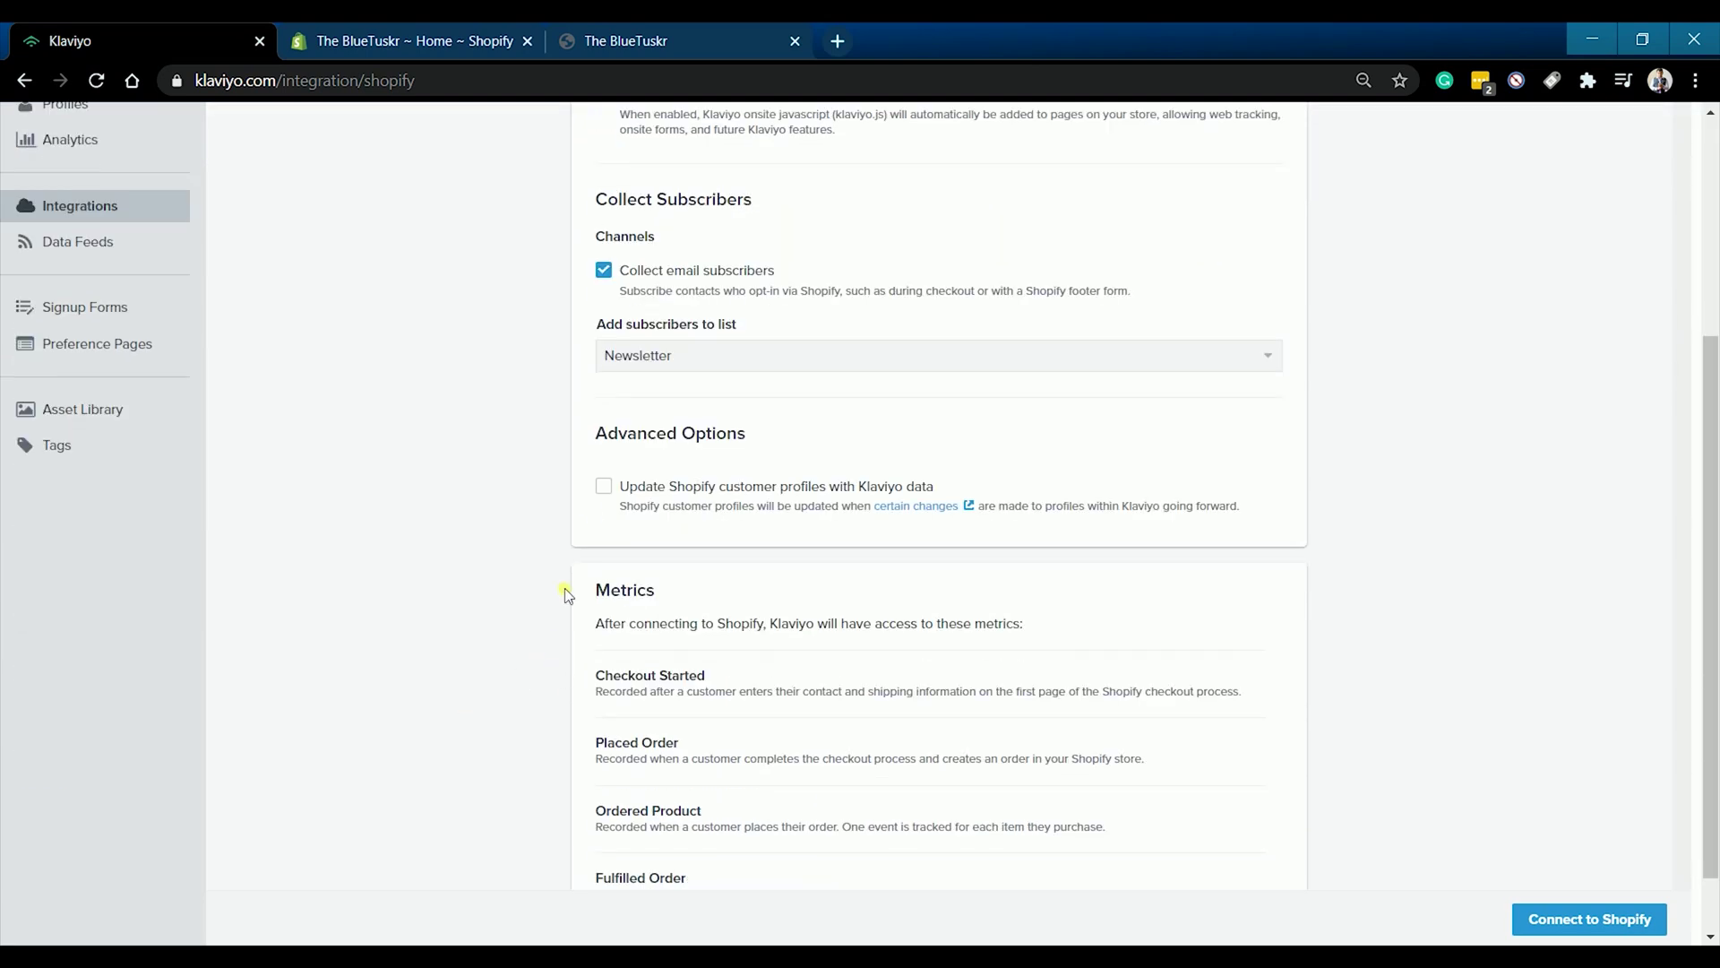
{"action": "left_click", "coordinate": [604, 488]}
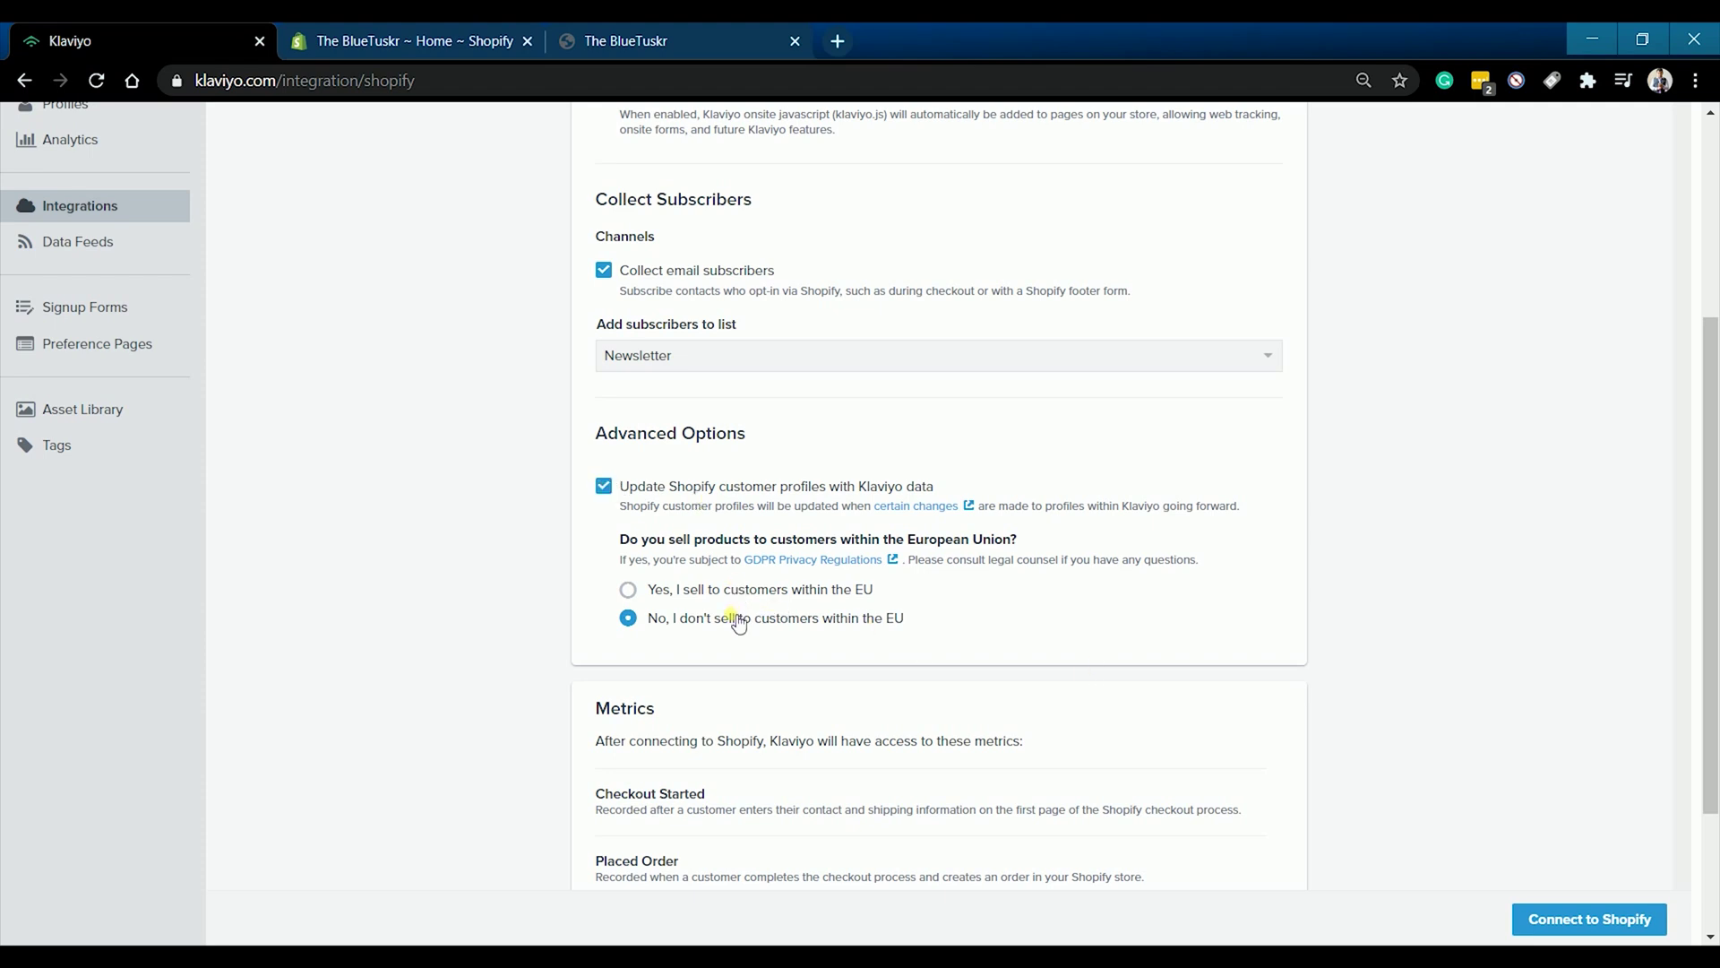
{"action": "scroll", "coordinate": [439, 674], "scroll_direction": "down", "scroll_amount": 2}
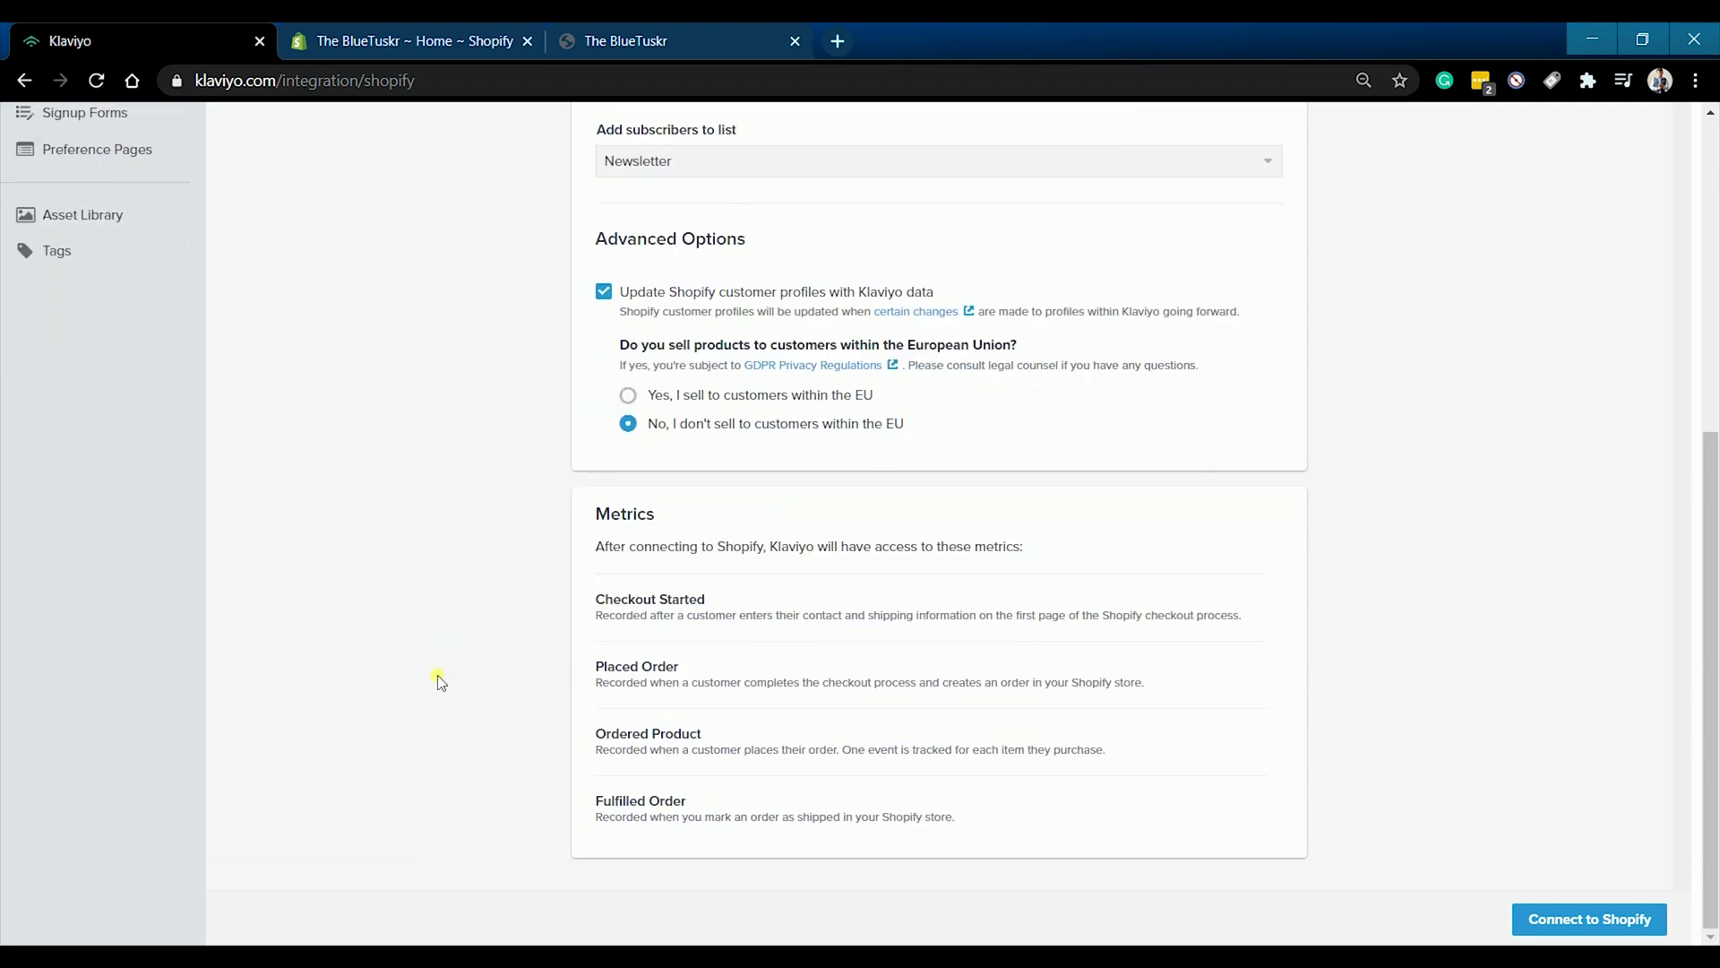
{"action": "scroll", "coordinate": [568, 603], "scroll_direction": "up", "scroll_amount": 1}
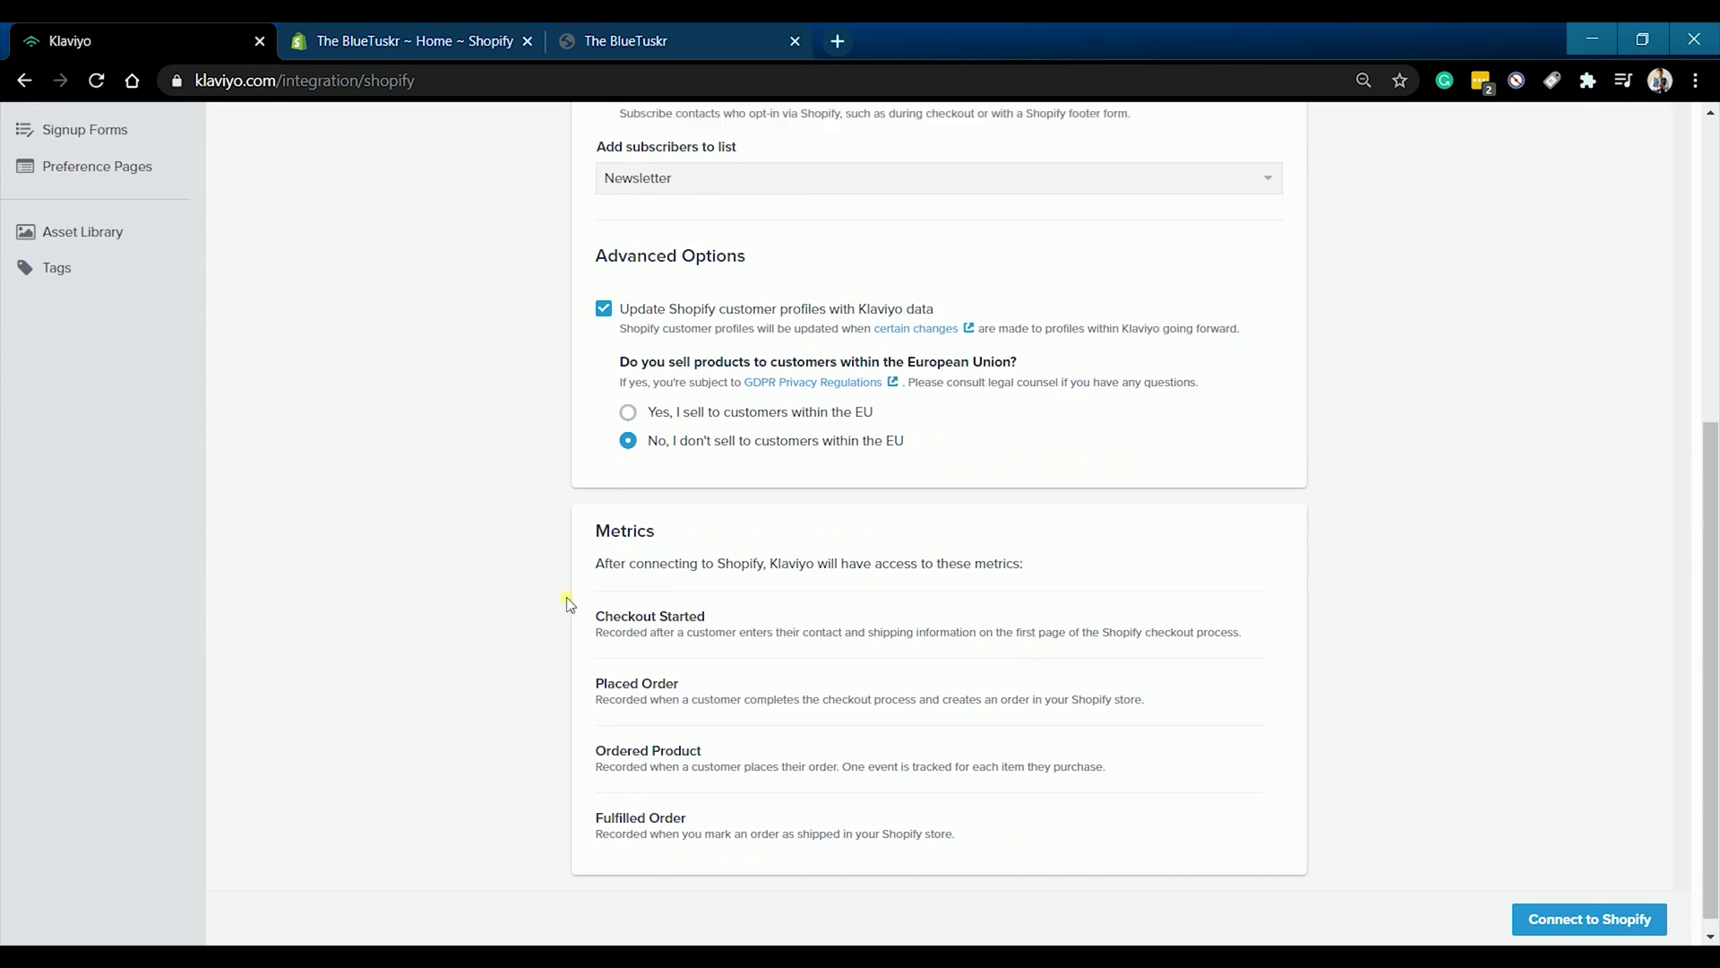
{"action": "scroll", "coordinate": [653, 706], "scroll_direction": "down", "scroll_amount": 1}
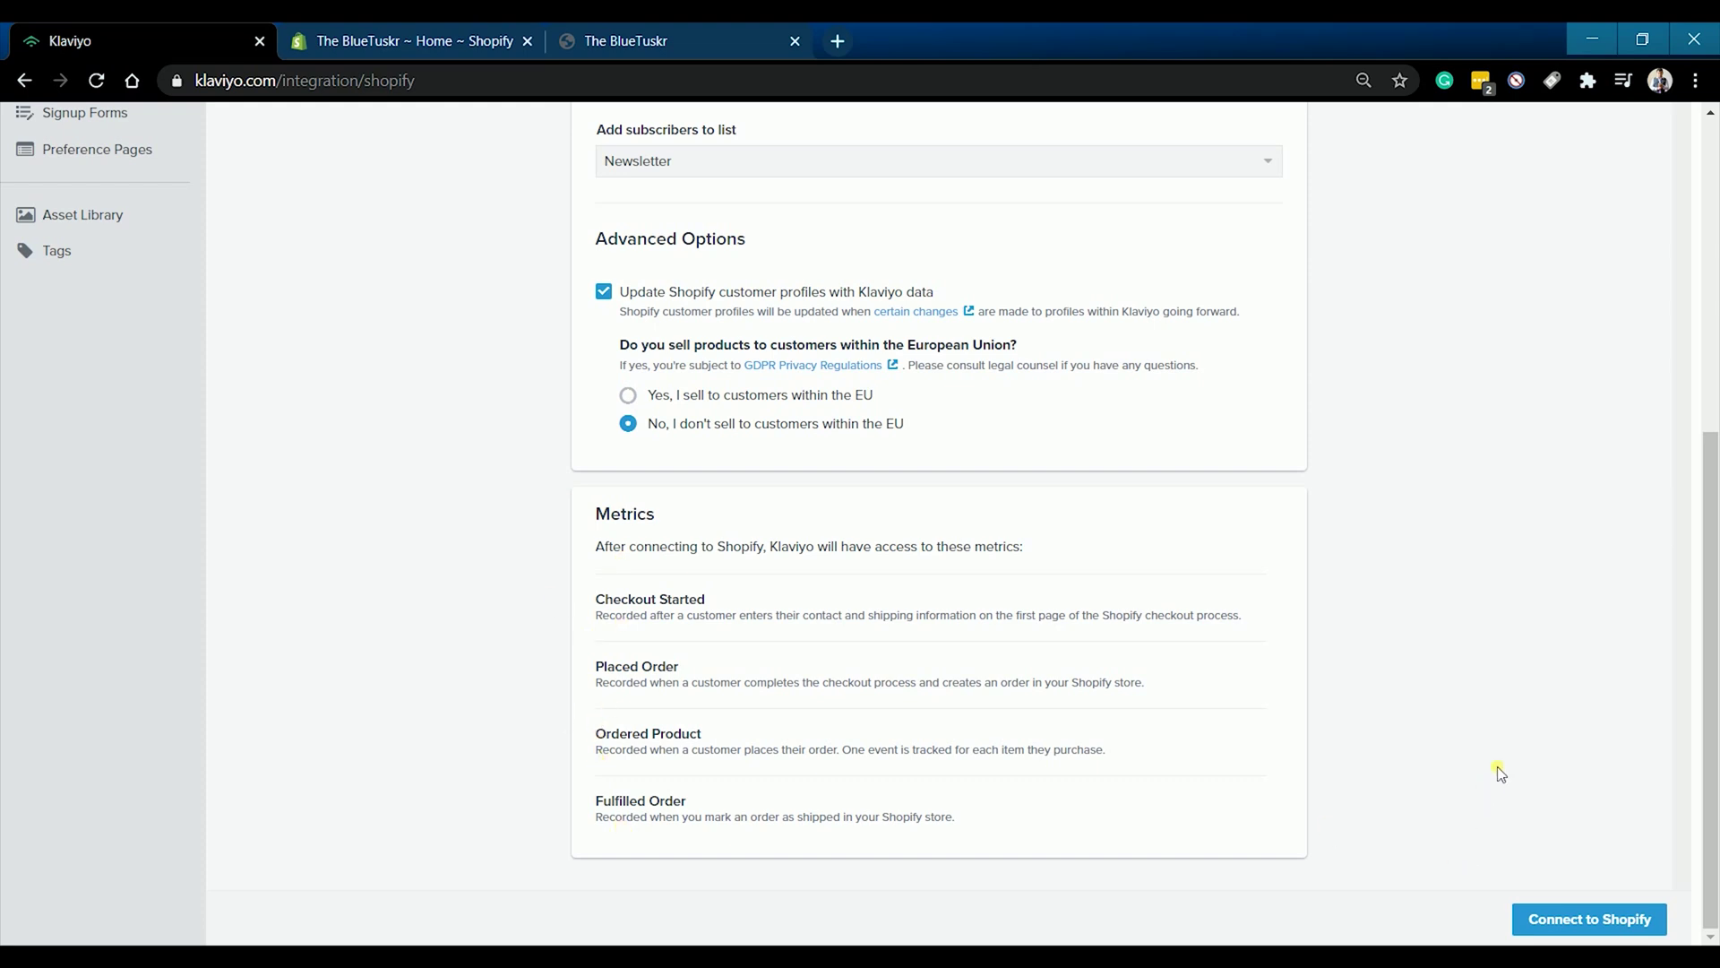
Connect to Shopify and approve installing the Klaviyo - Email Marketing app
{"action": "left_click", "coordinate": [1600, 916]}
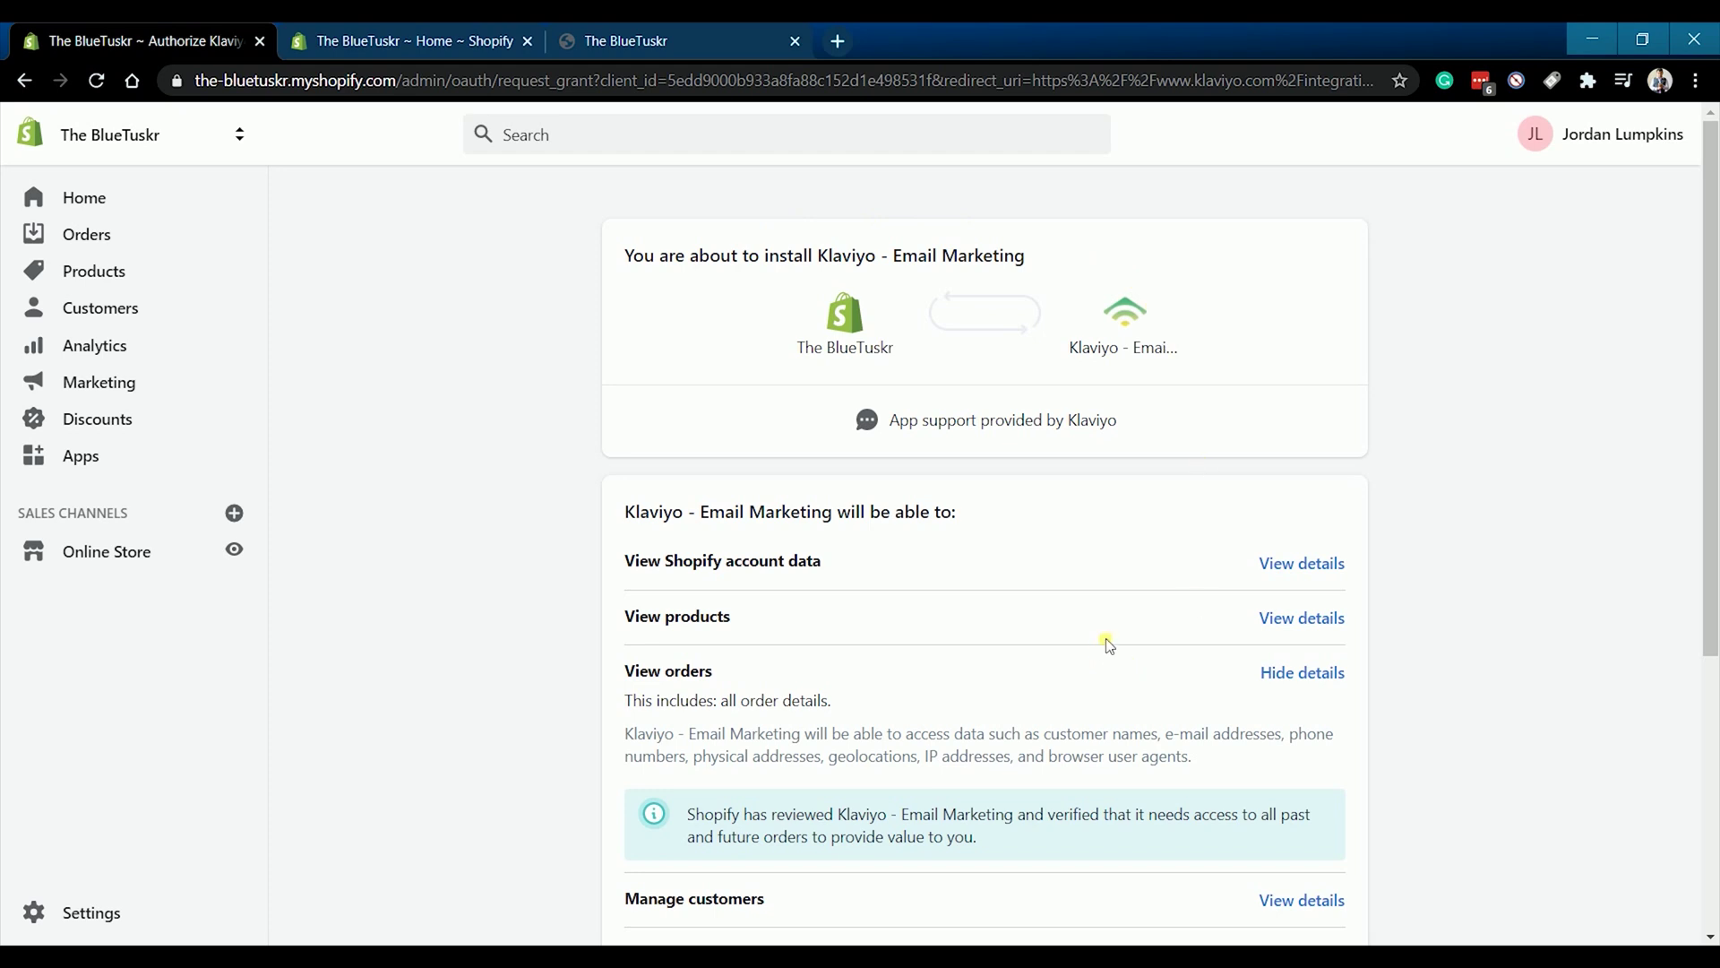
{"action": "scroll", "coordinate": [1108, 644], "scroll_direction": "down", "scroll_amount": 5}
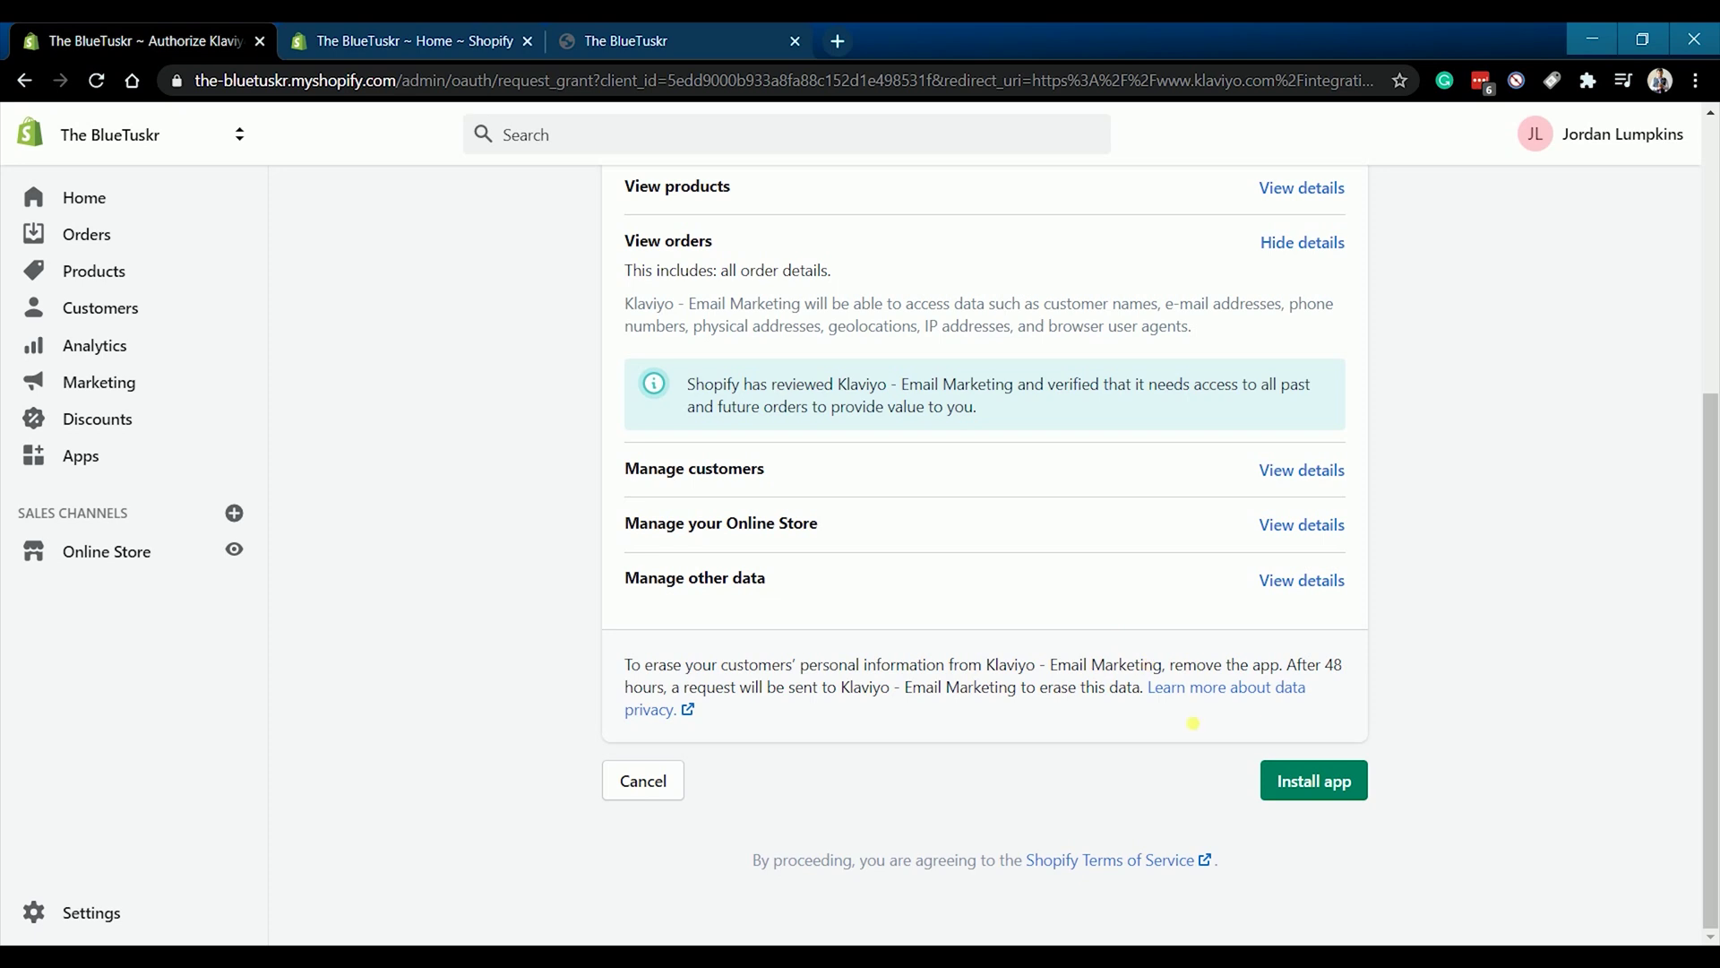
{"action": "left_click", "coordinate": [1301, 788]}
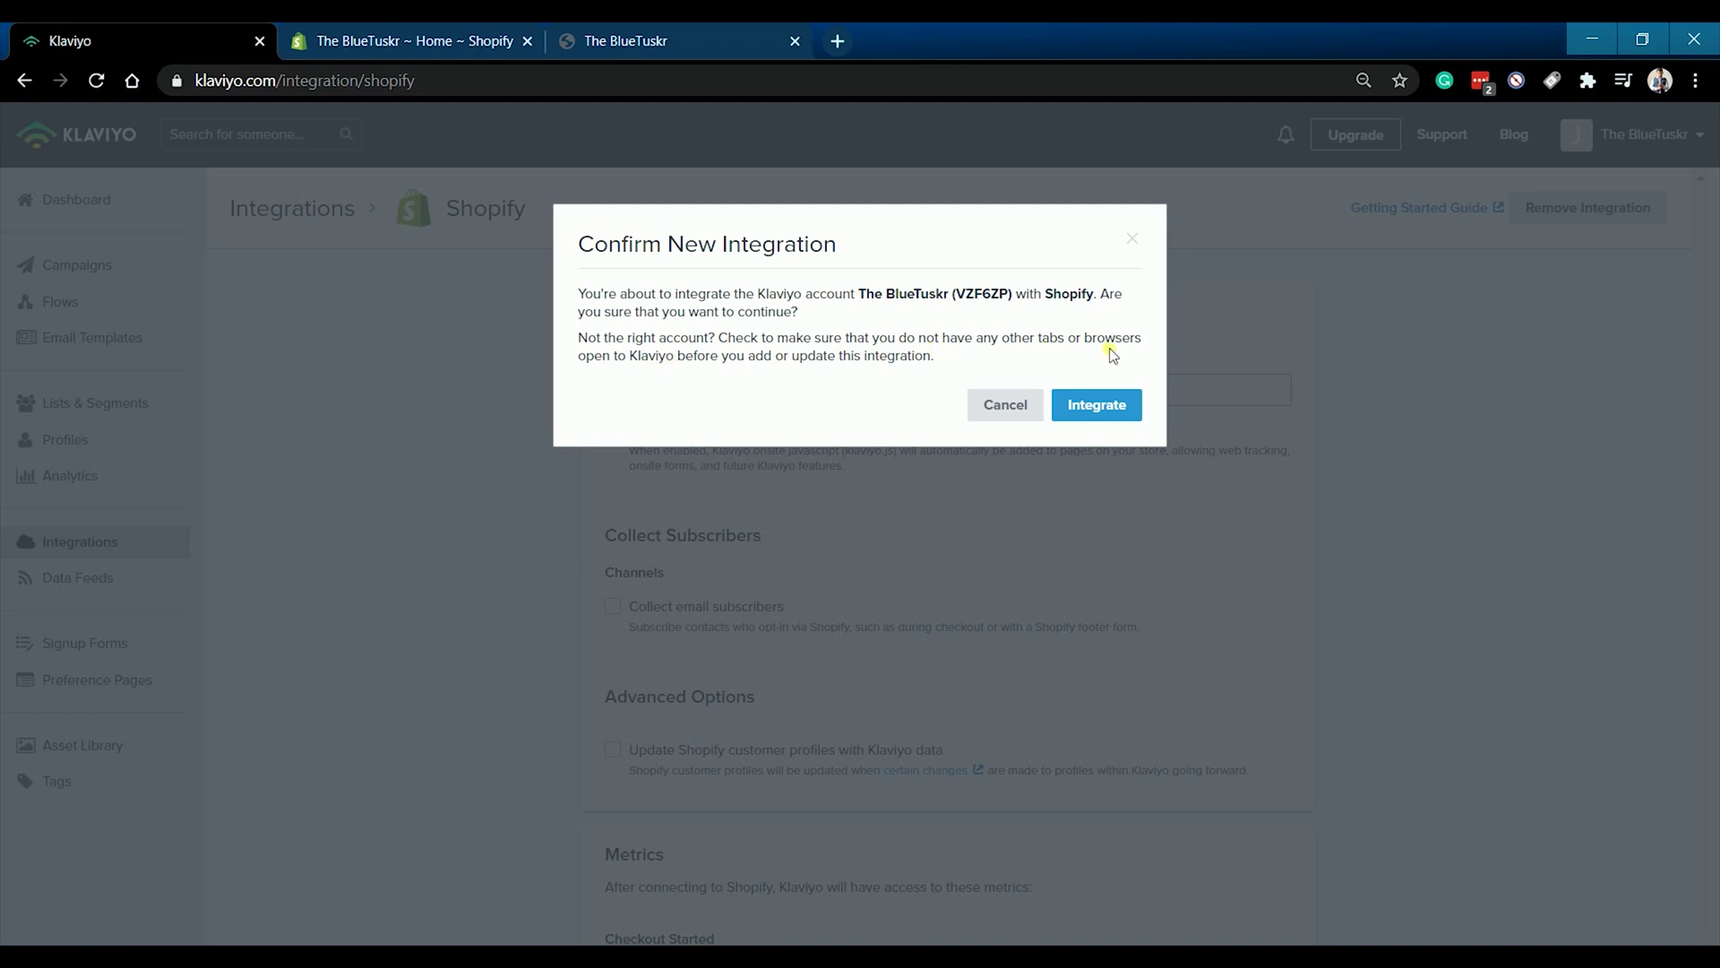
Confirm the new Shopify integration and check its 'Integration updated' notice and Enabled badge
{"action": "left_click", "coordinate": [1117, 410]}
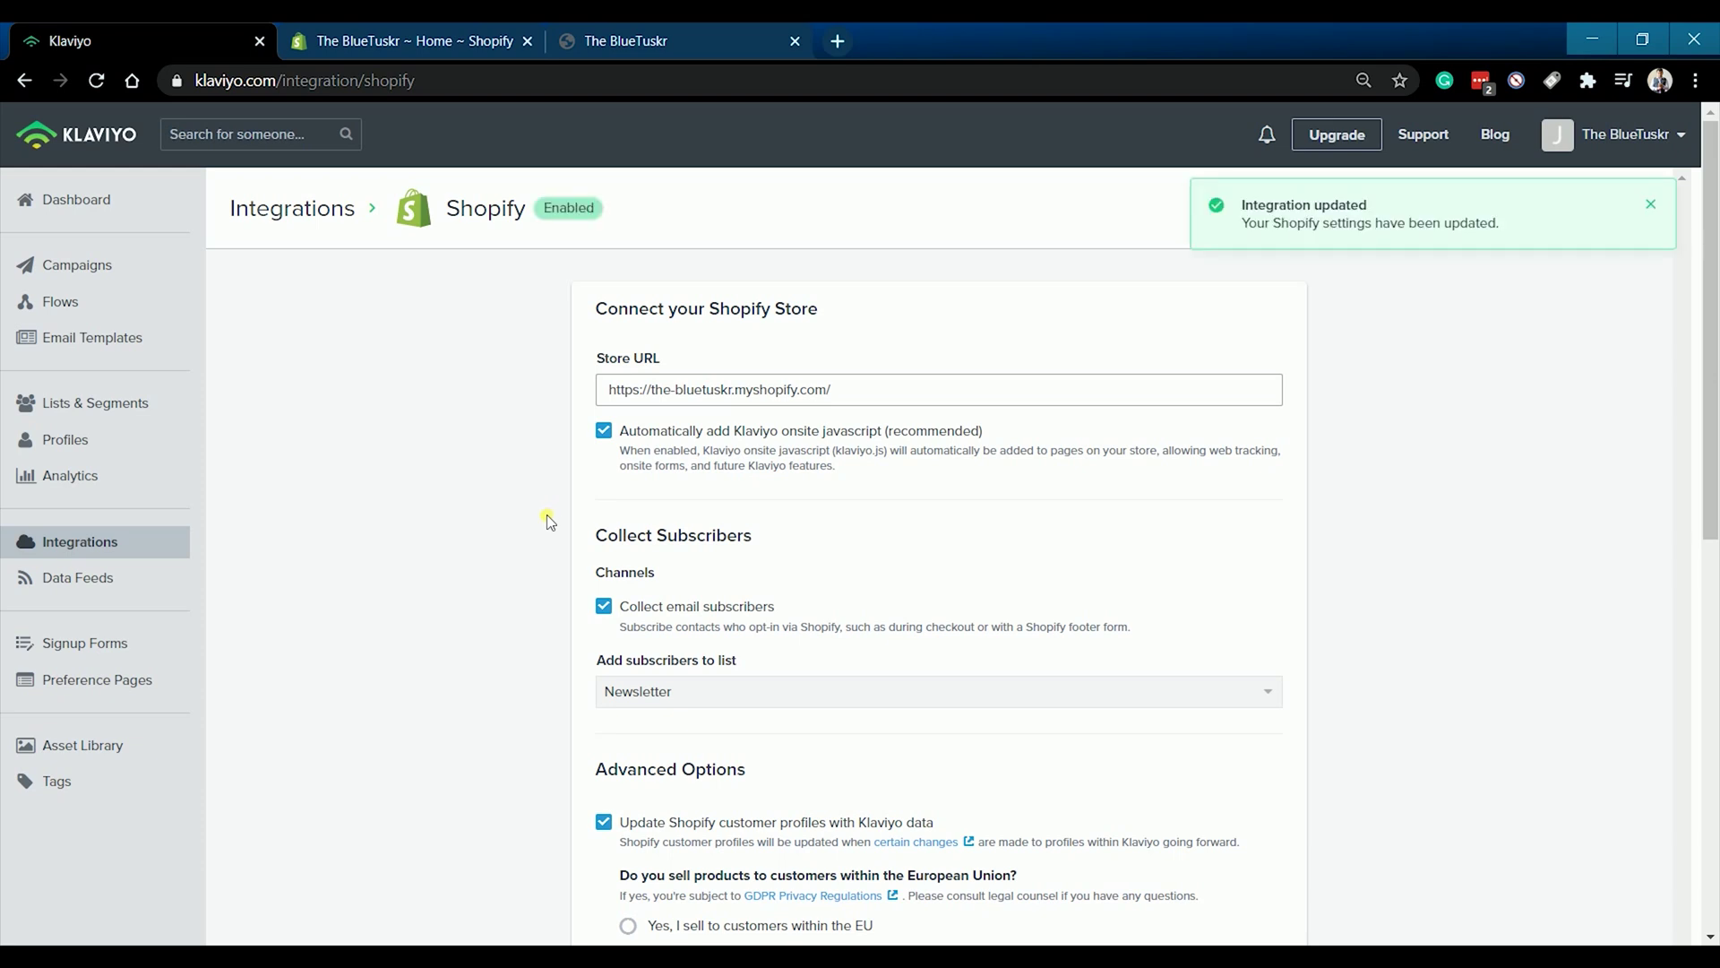
{"action": "left_click_drag", "start_coordinate": [1229, 208], "coordinate": [1501, 226]}
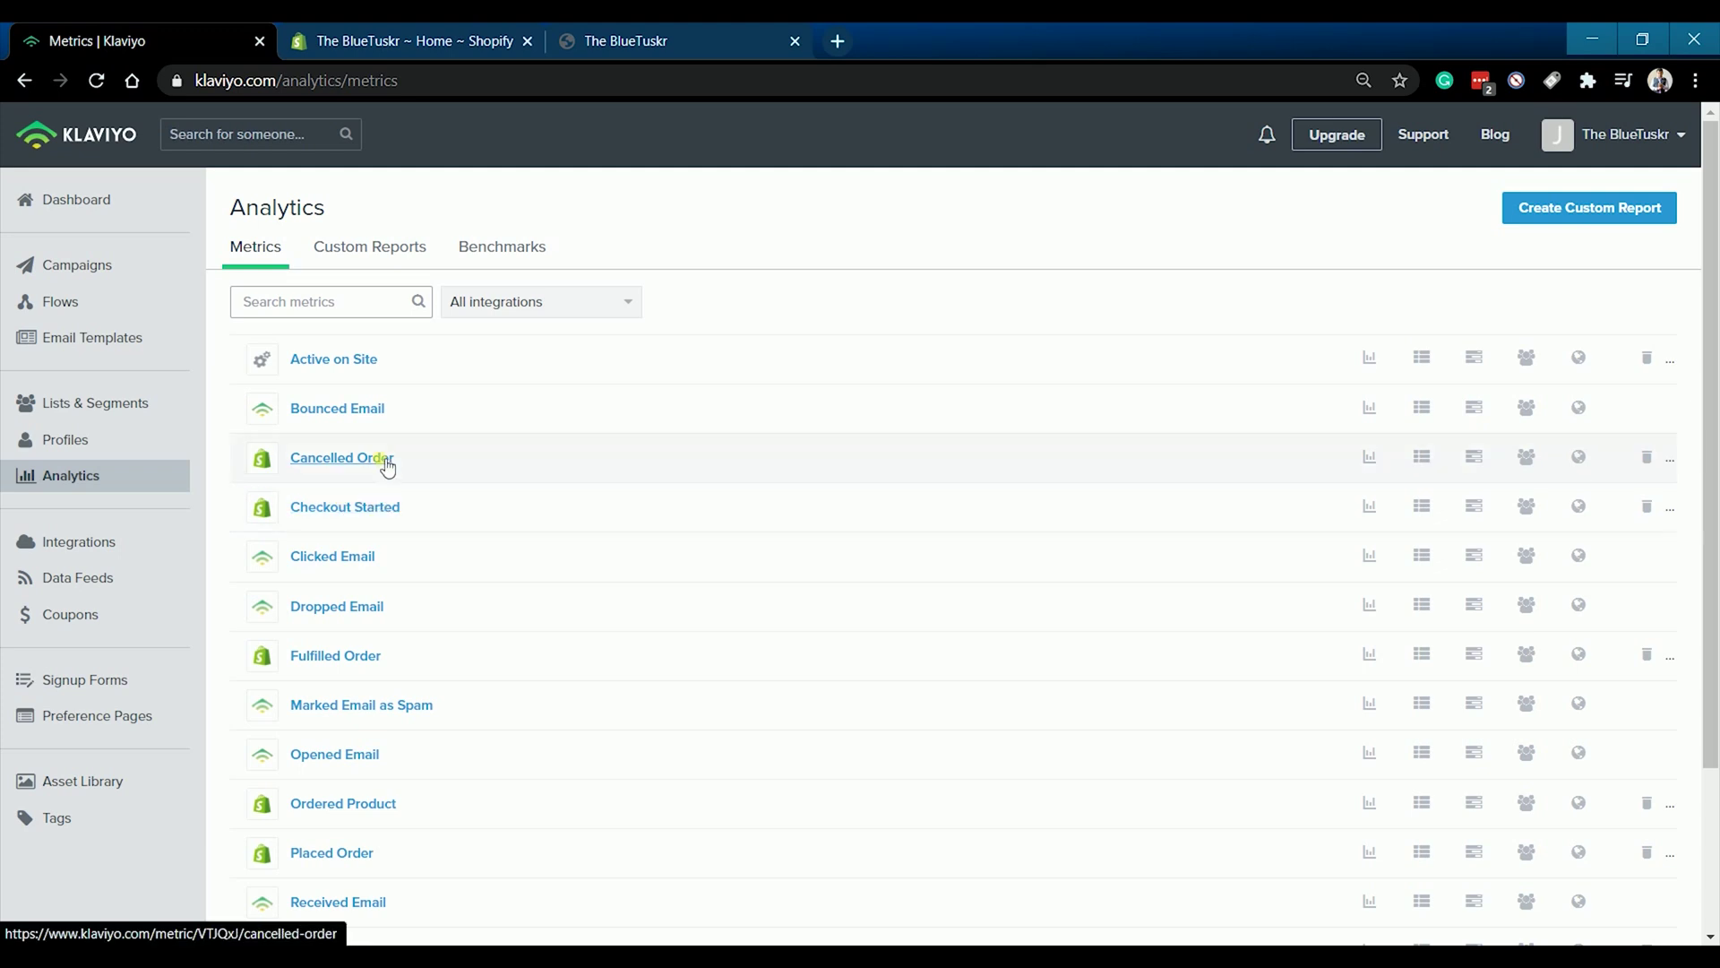
Open the Checkout Started metric in Analytics, then go back to the metrics list
{"action": "left_click", "coordinate": [396, 507]}
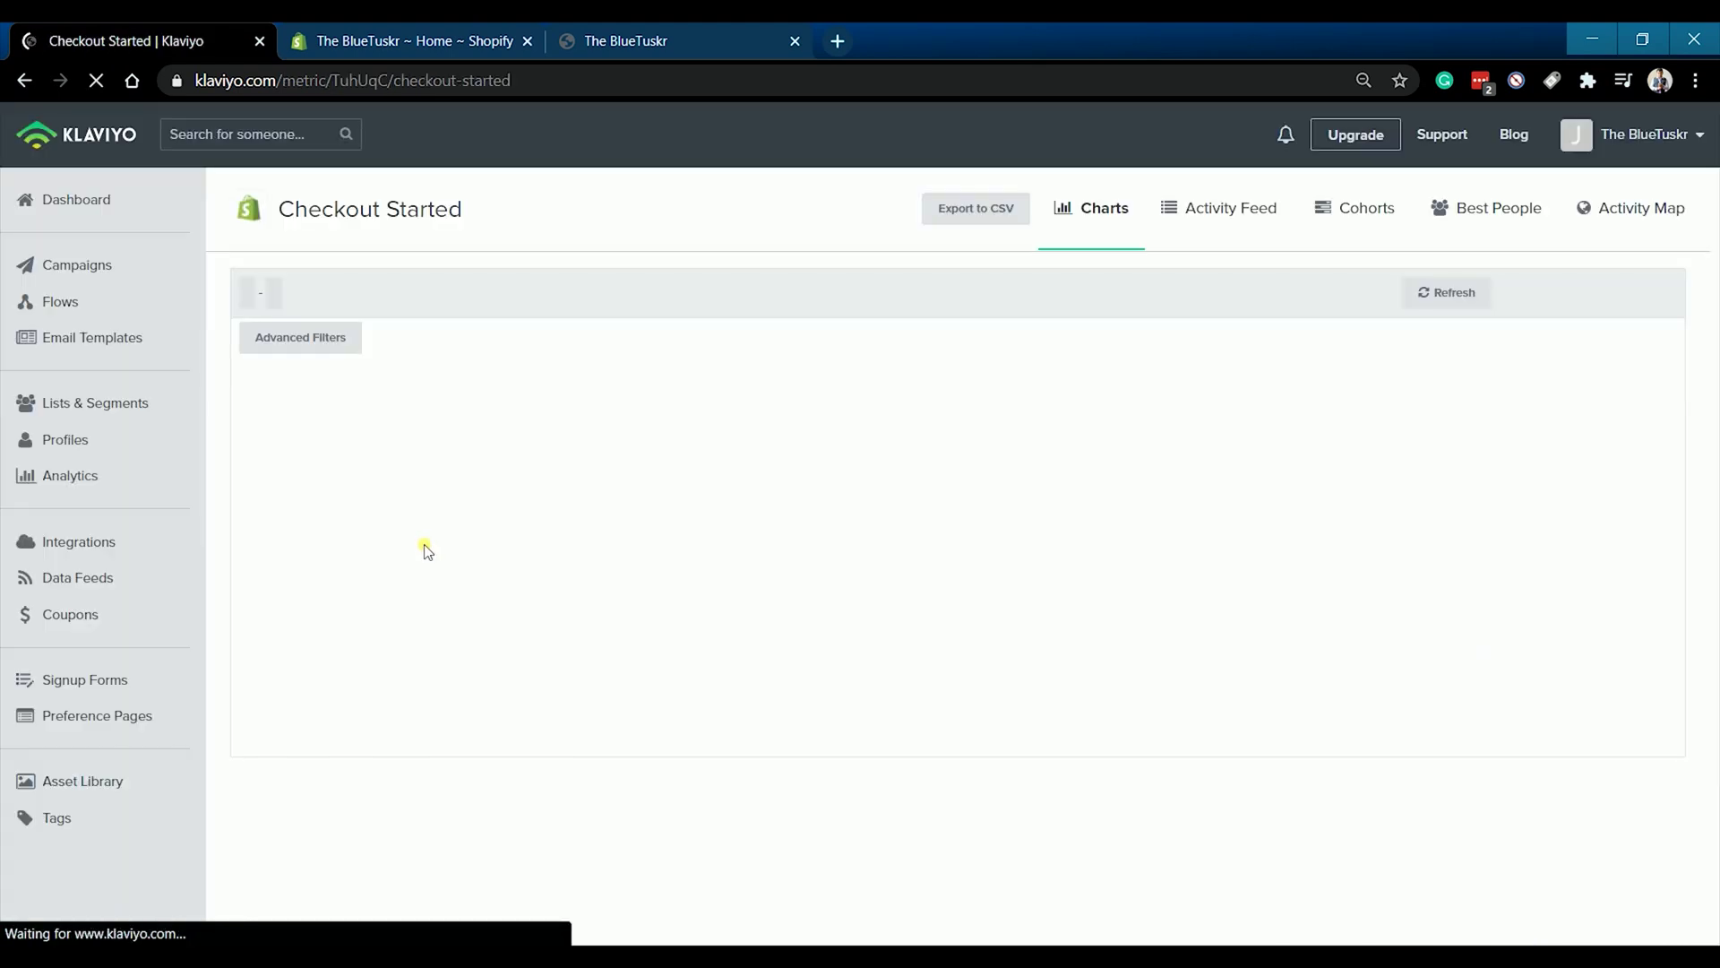
{"action": "left_click", "coordinate": [24, 80]}
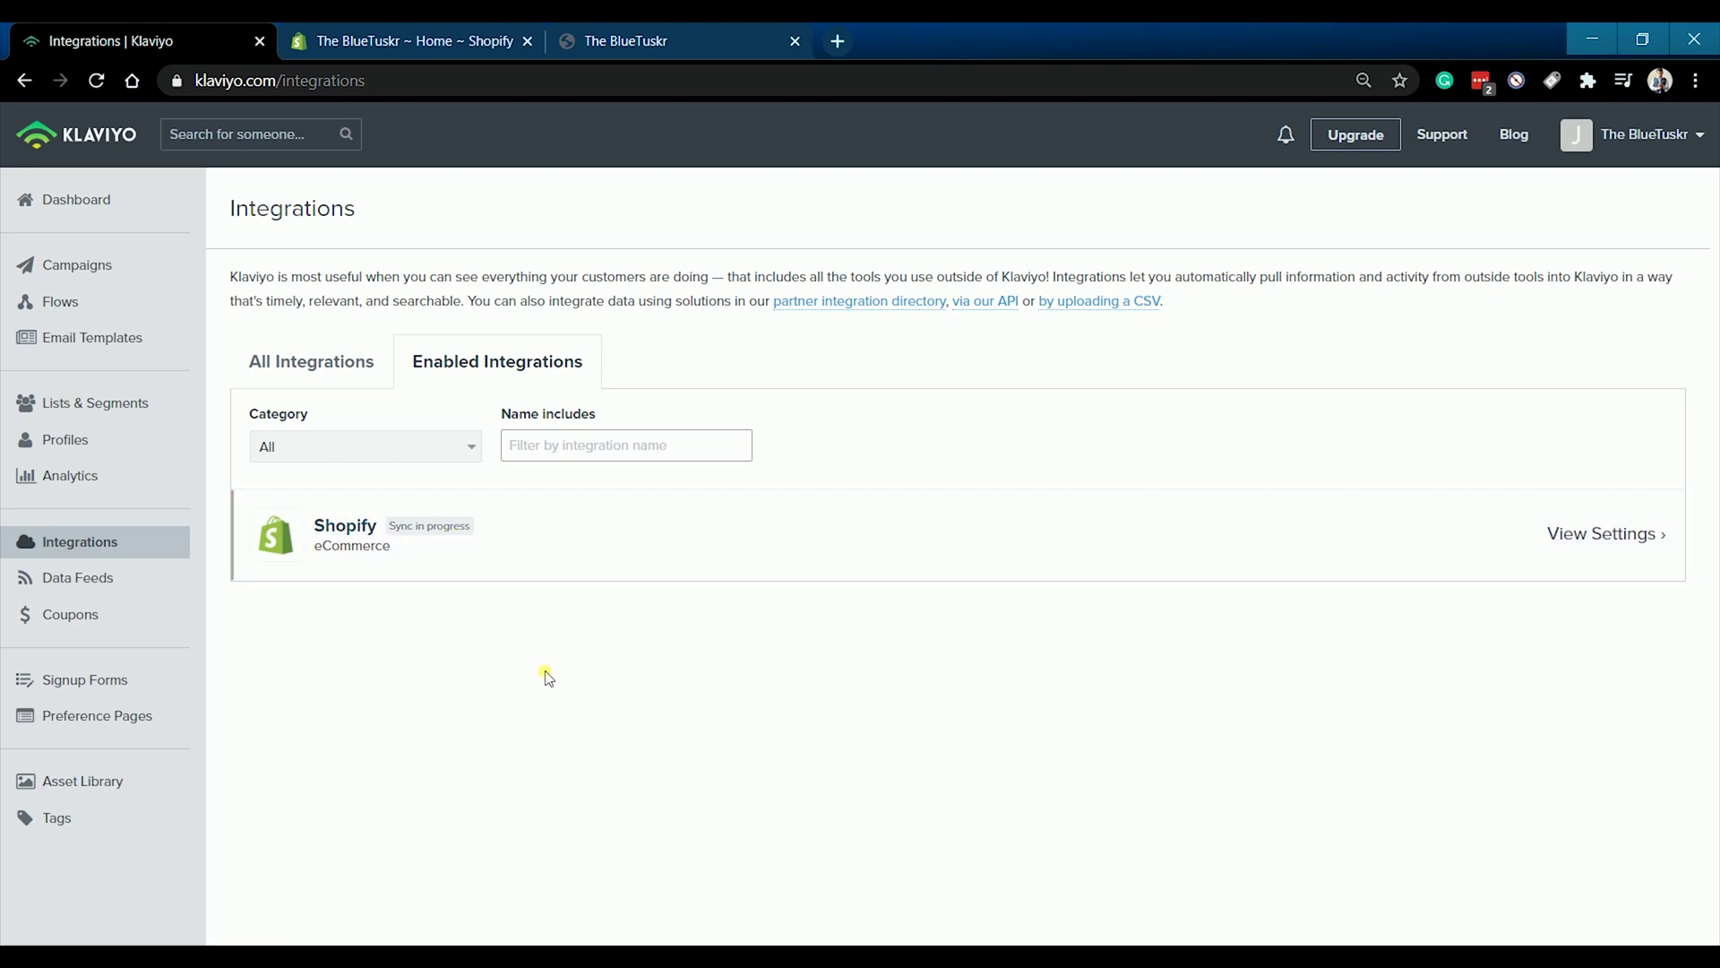
Open the Shopify integration settings and peek at the Disable Integration dropdown without removing anything
{"action": "left_click", "coordinate": [511, 570]}
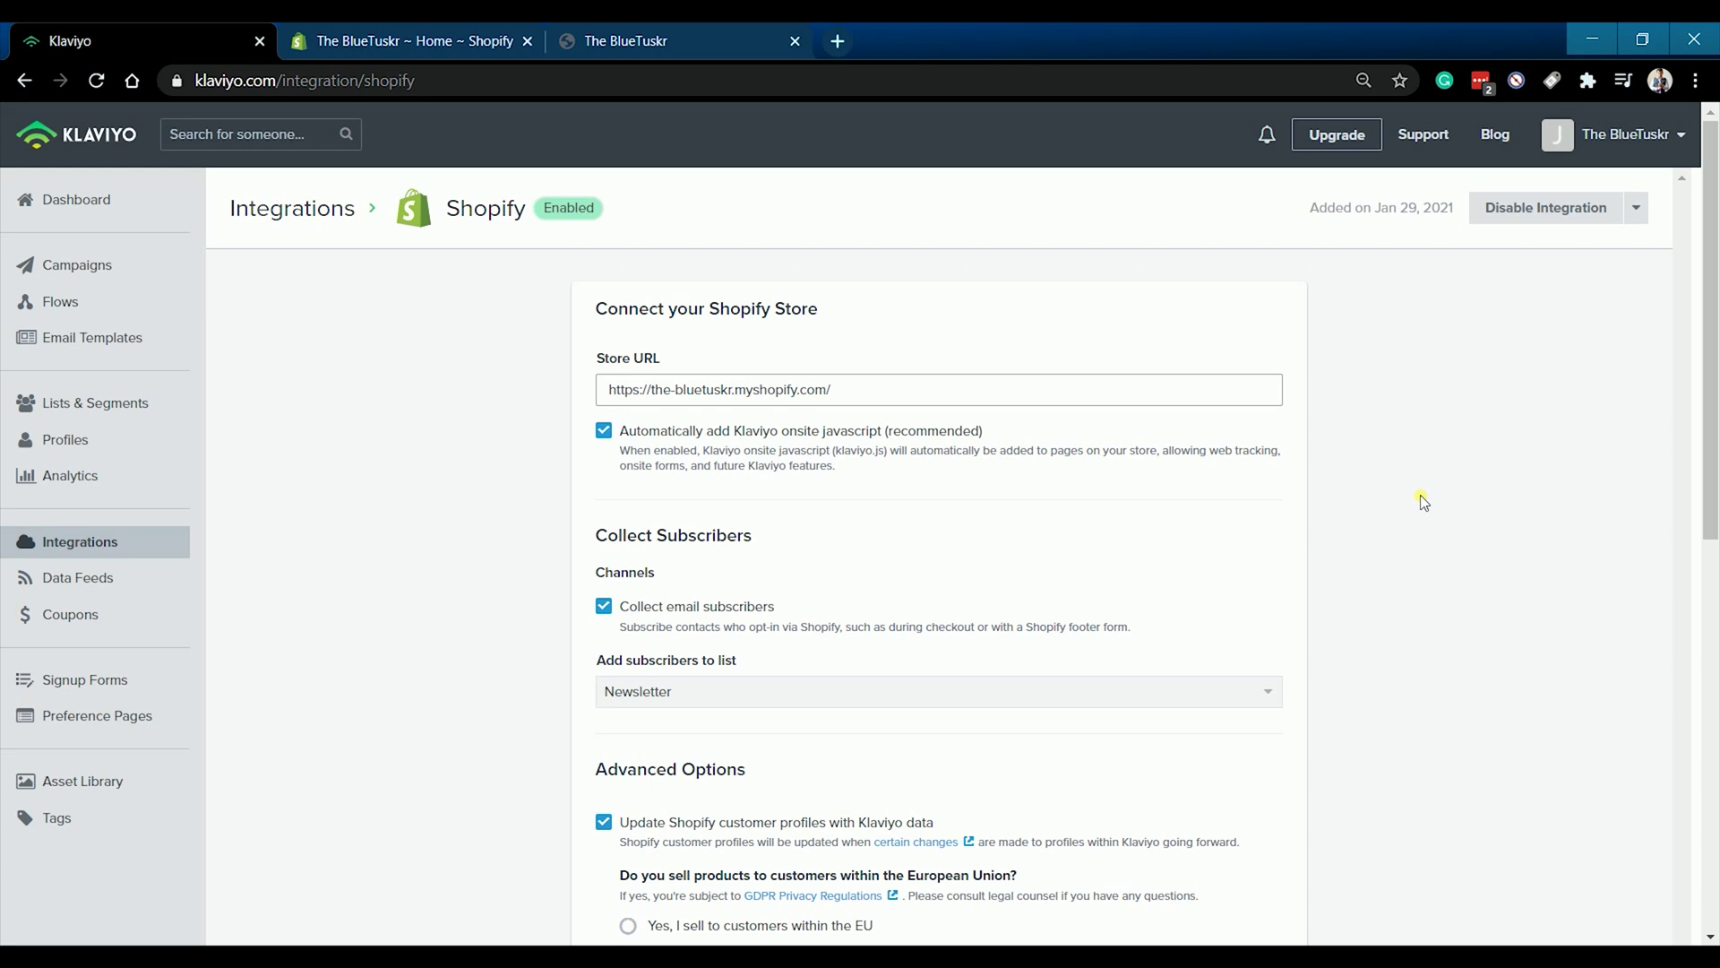
{"action": "left_click", "coordinate": [1644, 208]}
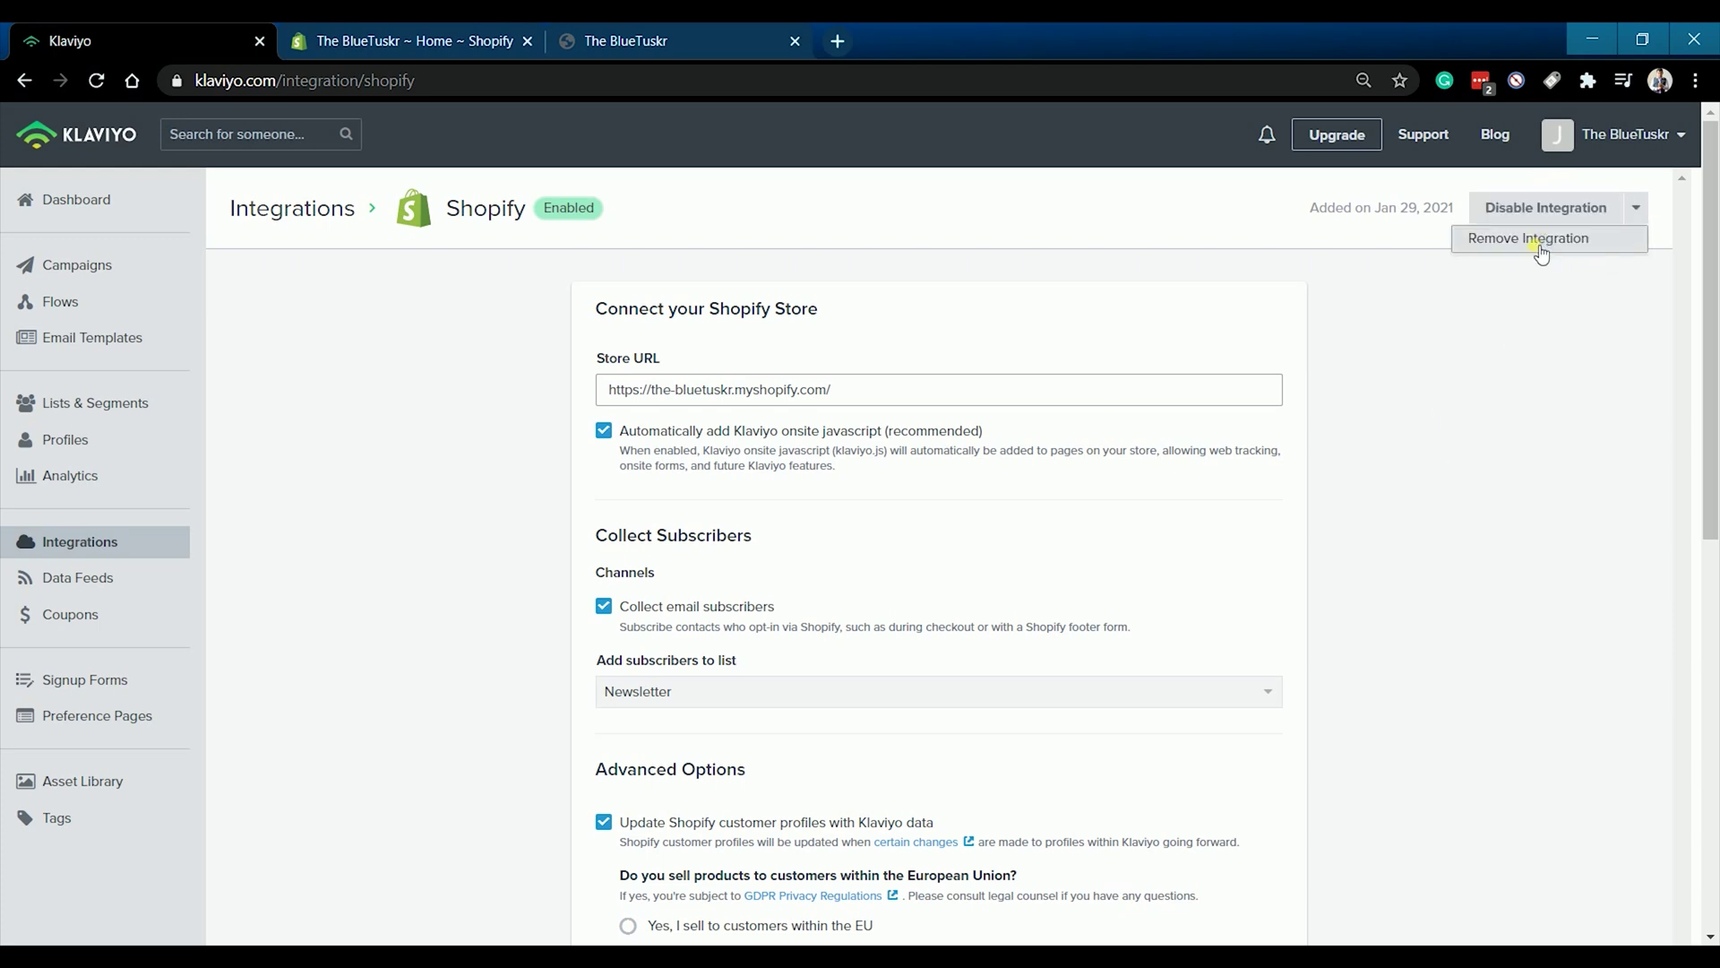
{"action": "left_click", "coordinate": [1550, 348]}
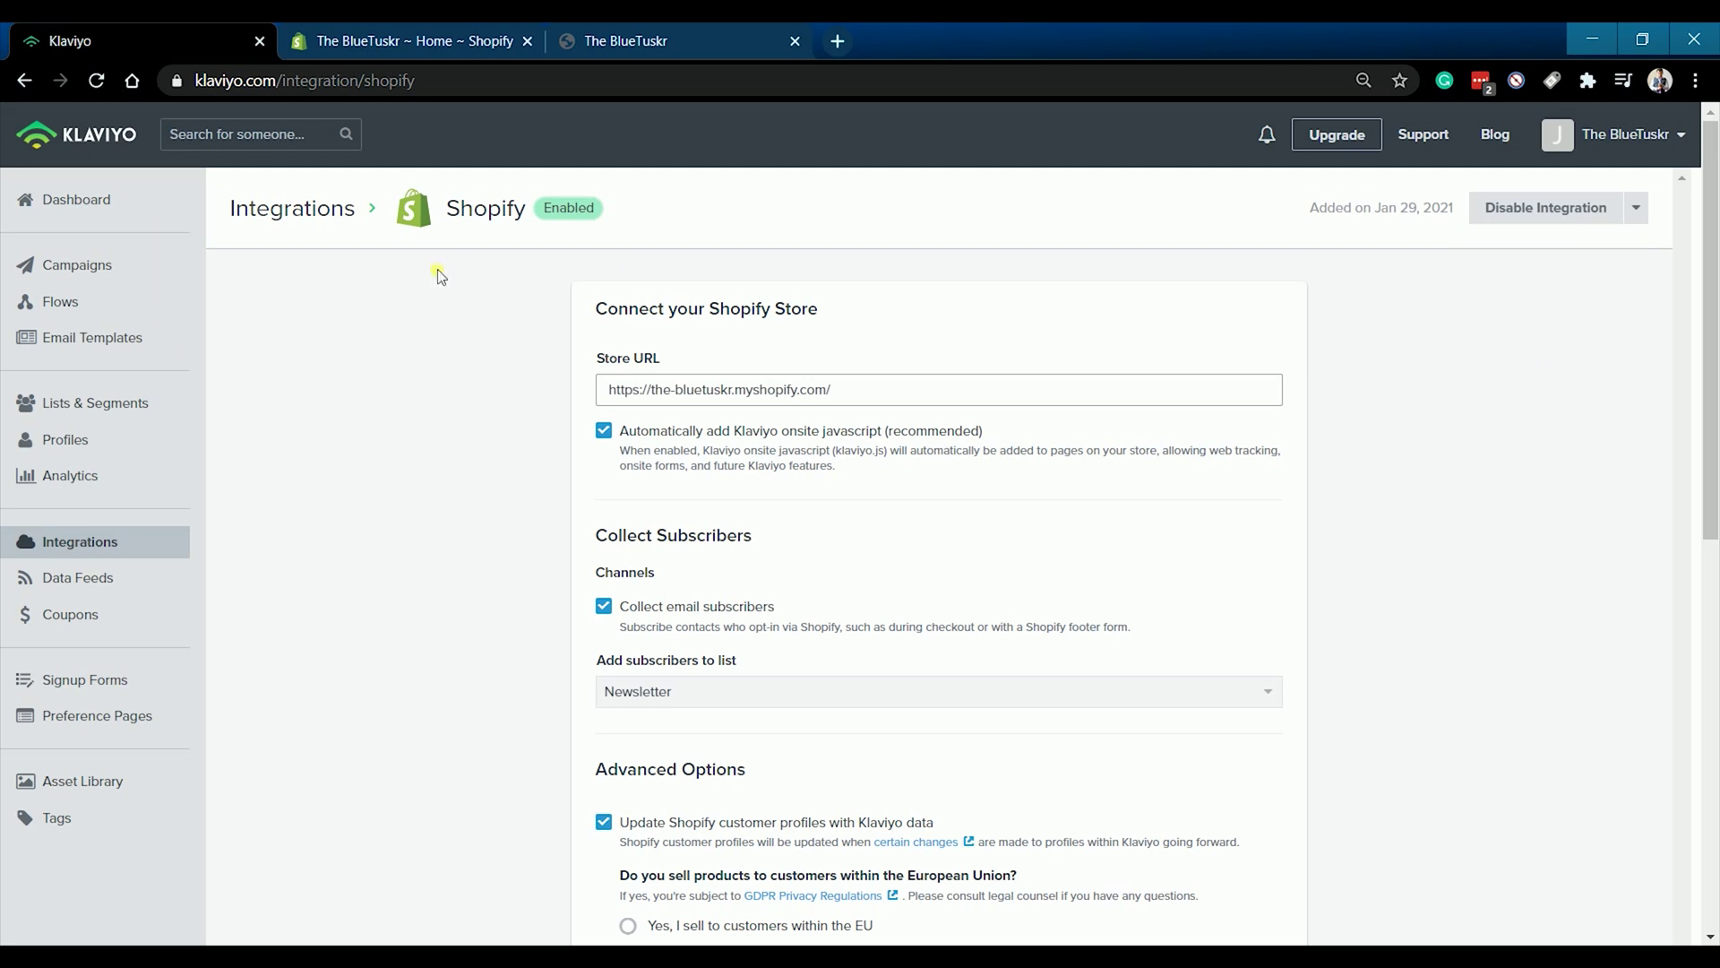